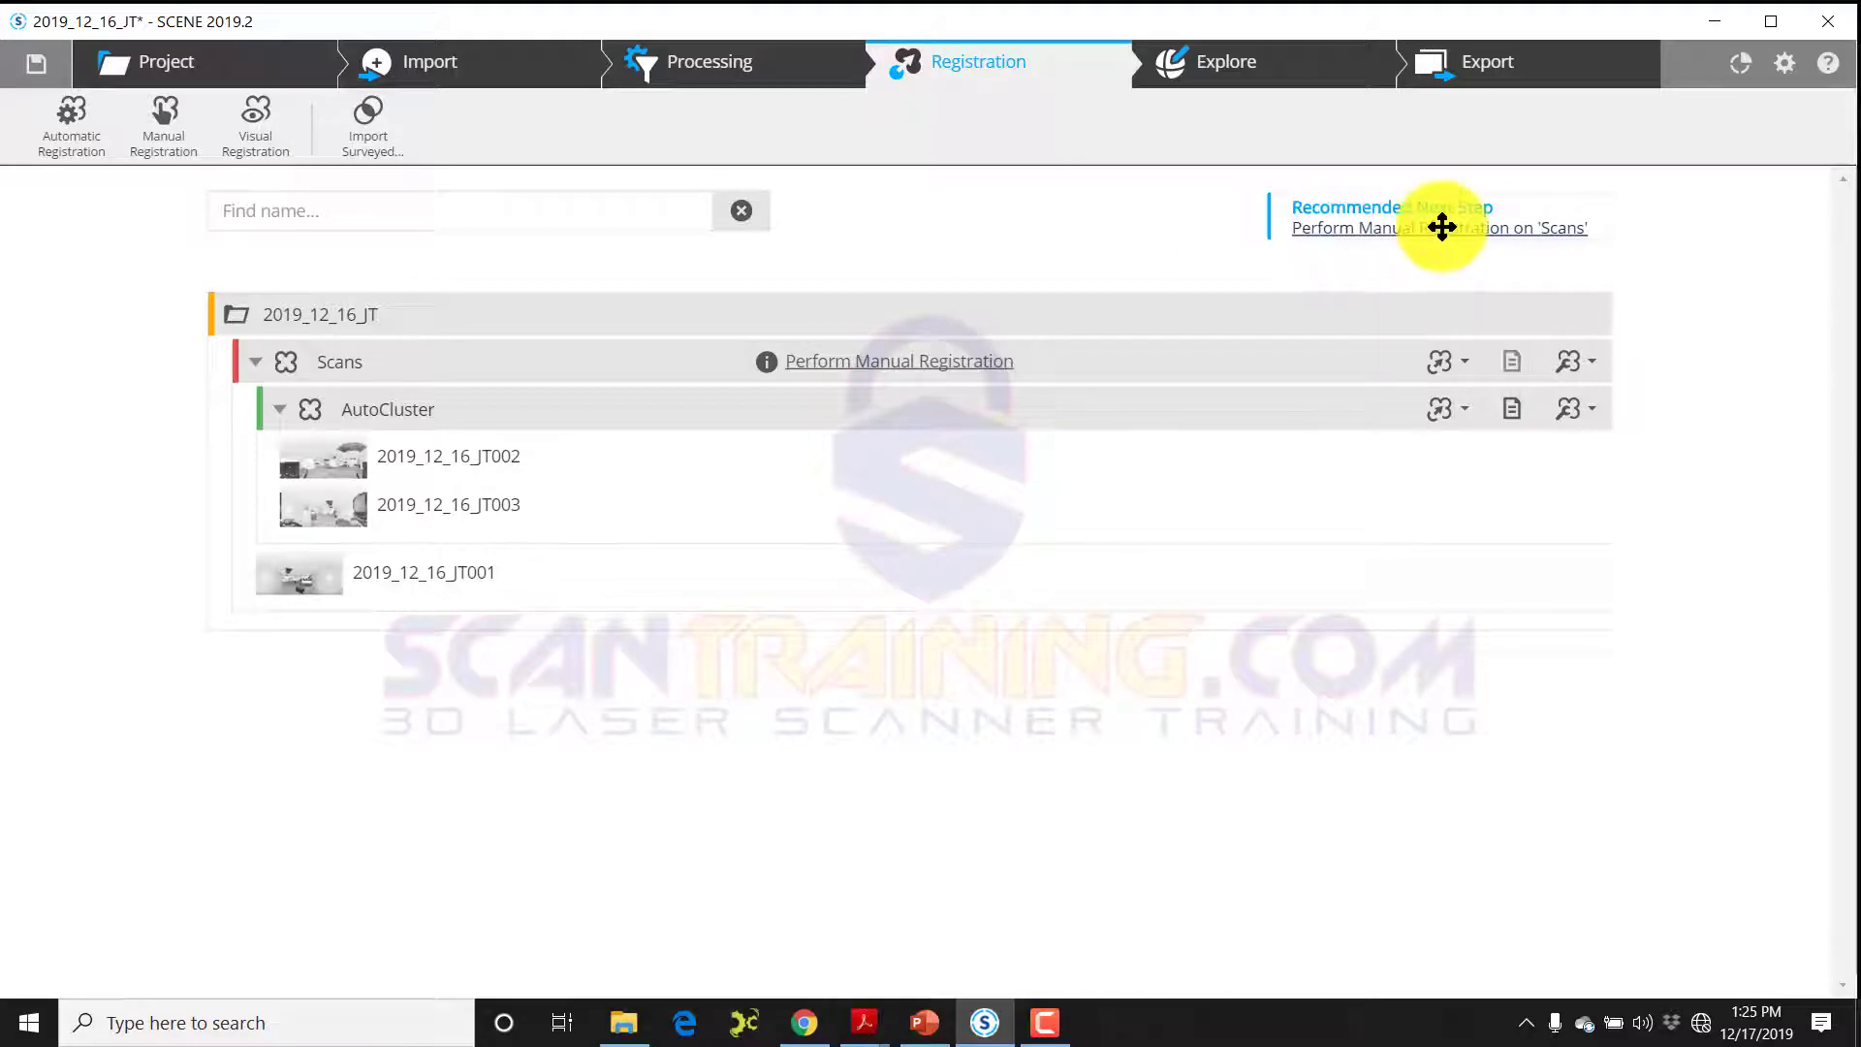
Step: Open the registration options for the Scans cluster from its Perform Manual Registration link
left_click(886, 362)
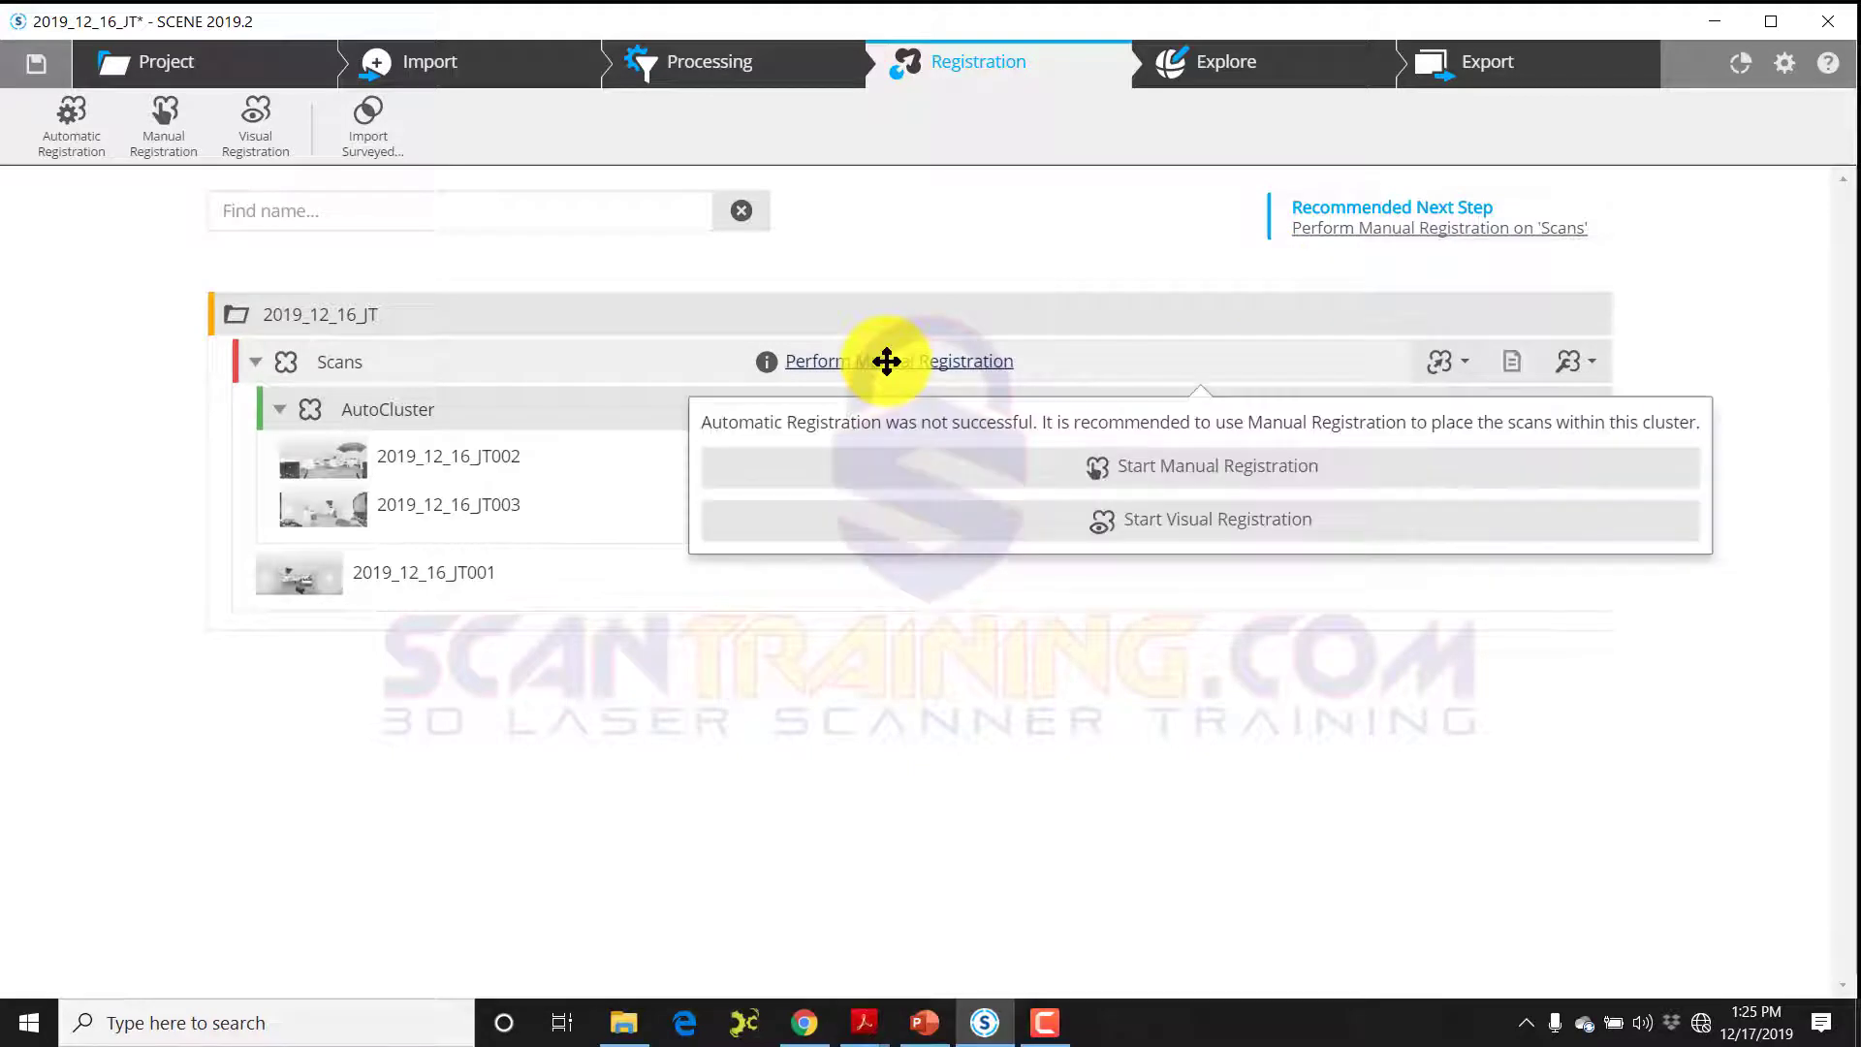
Step: Start manual registration pairing scan 2019_12_16_JT001 with 2019_12_16_JT002 from the AutoCluster
left_click(1067, 467)
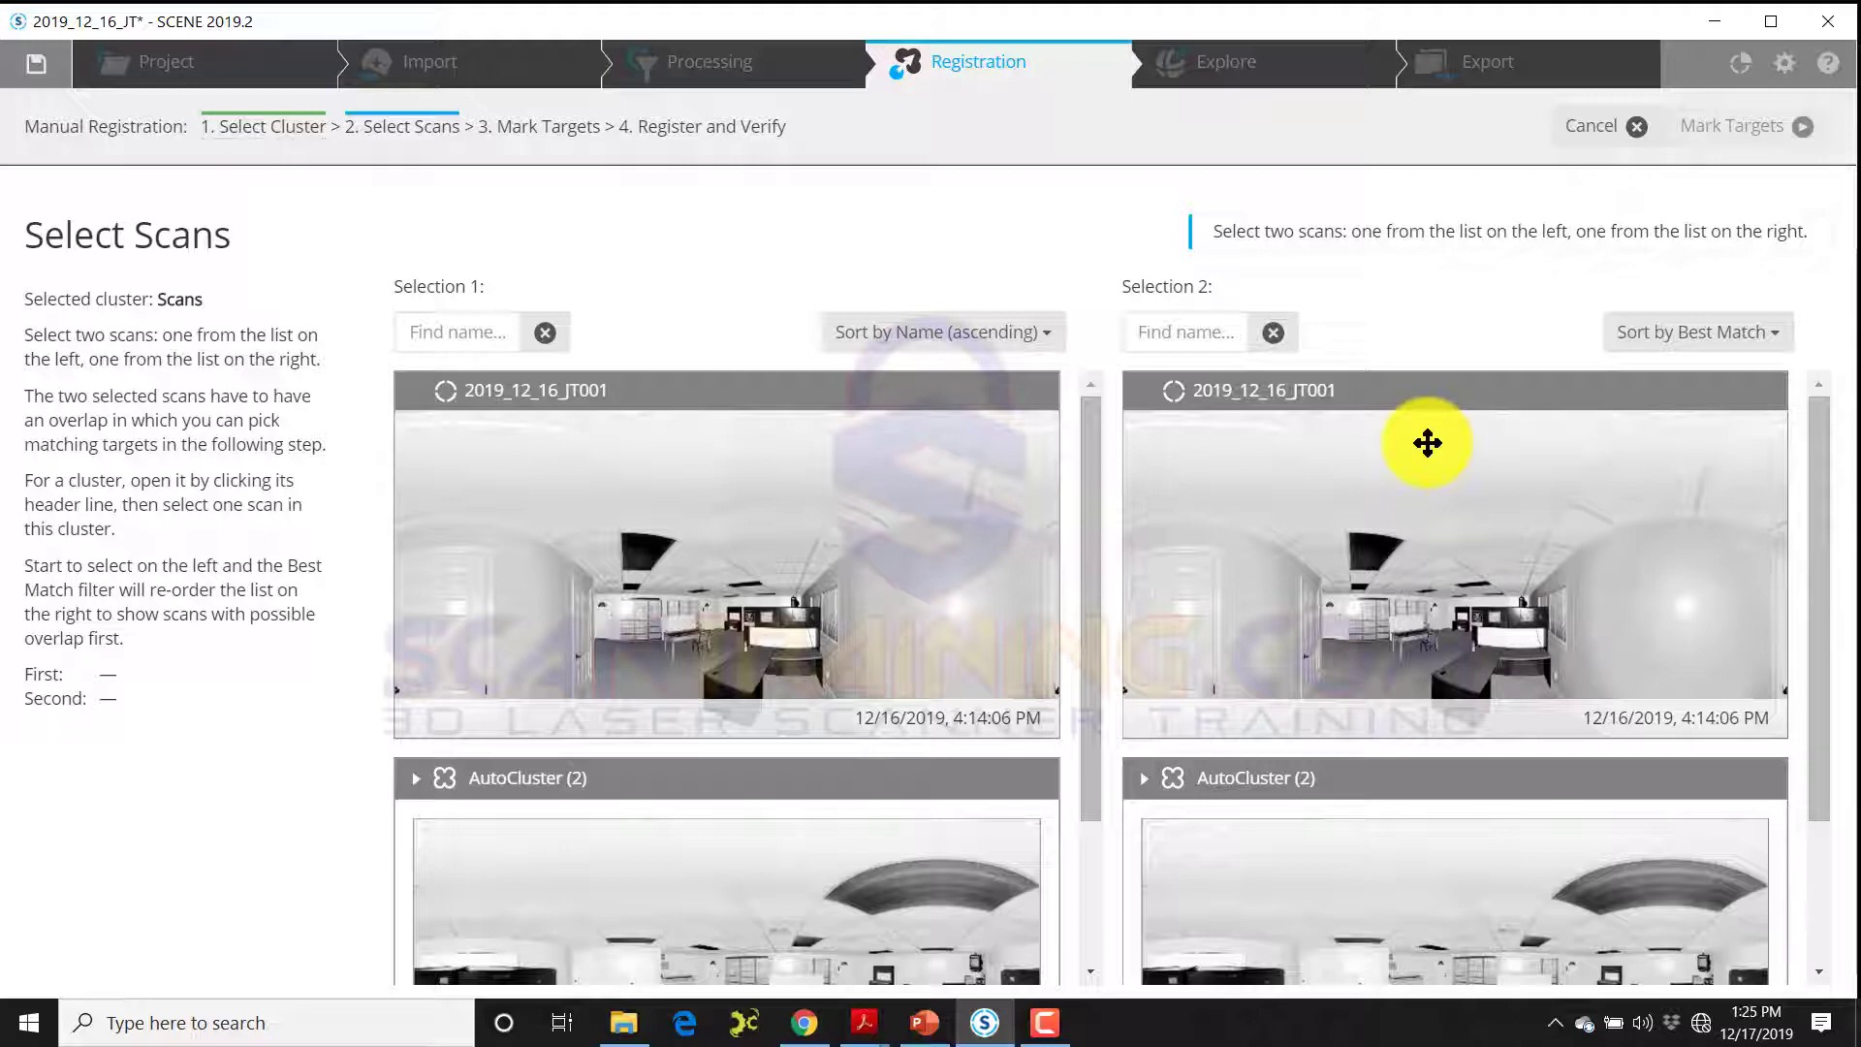
left_click(617, 450)
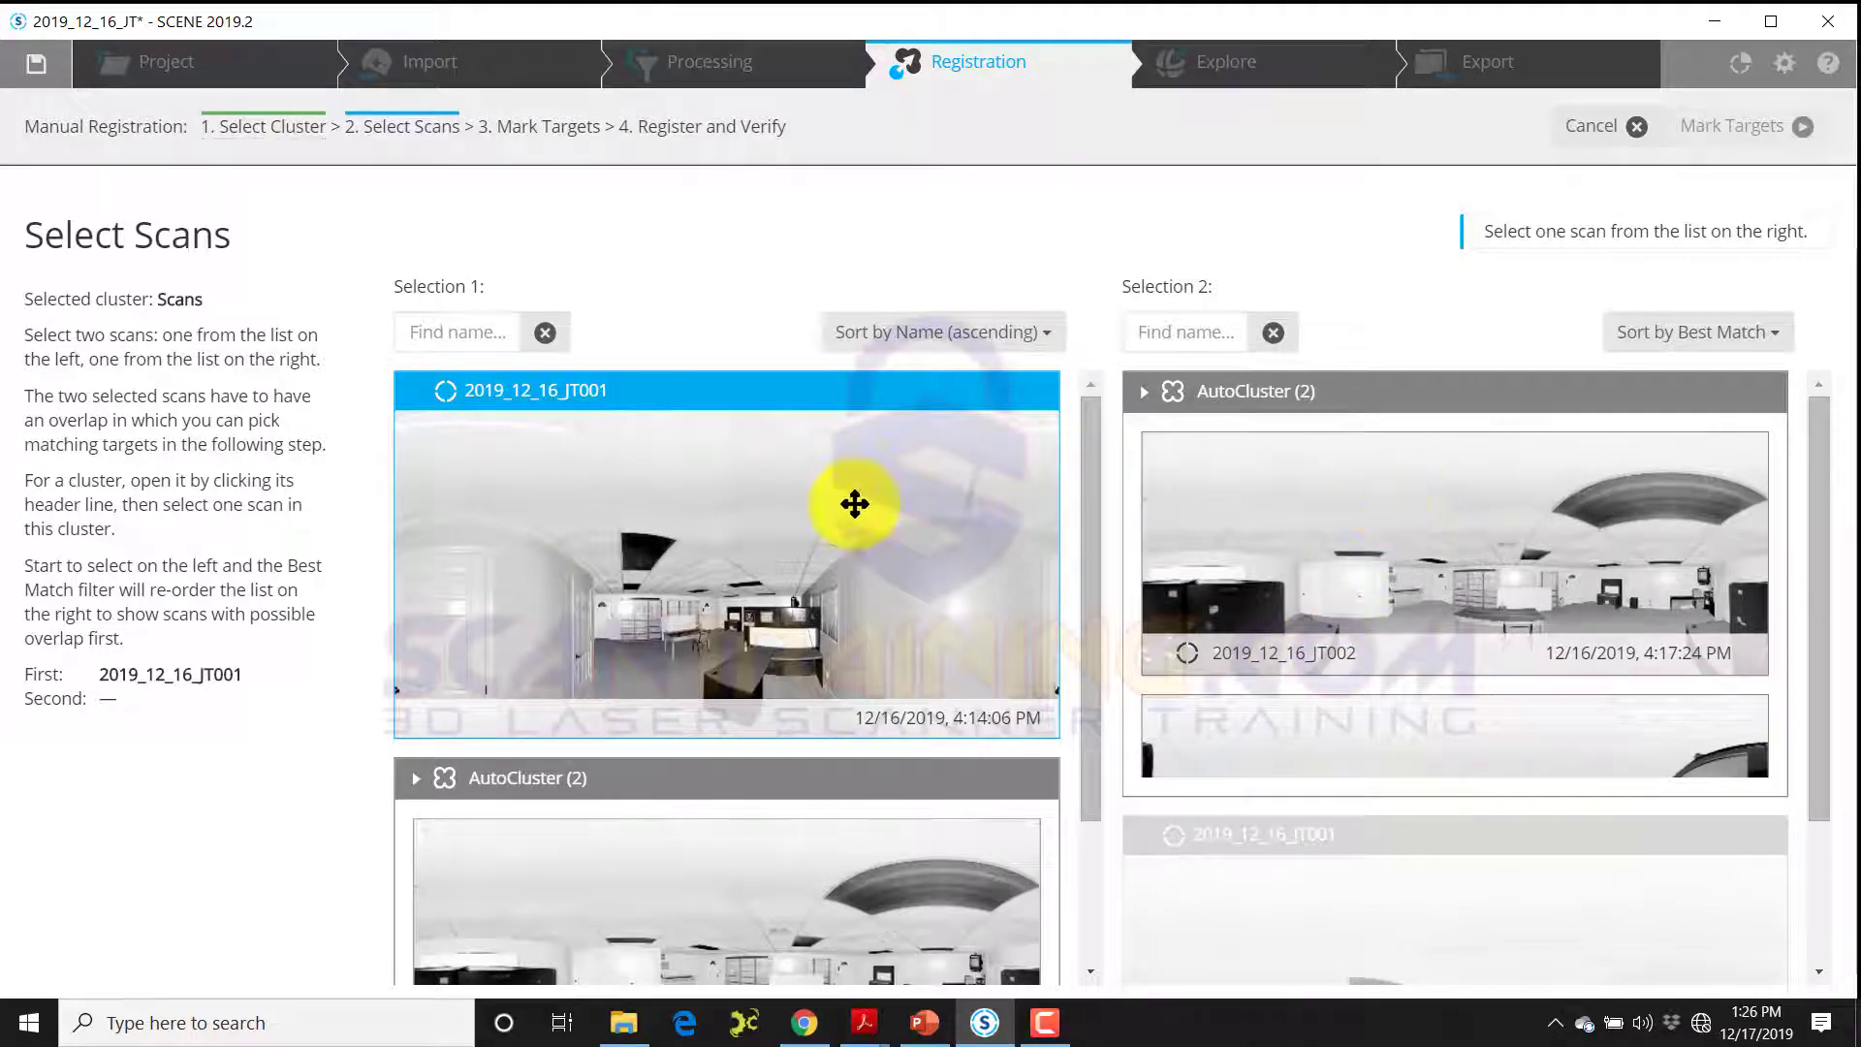
left_click(1298, 509)
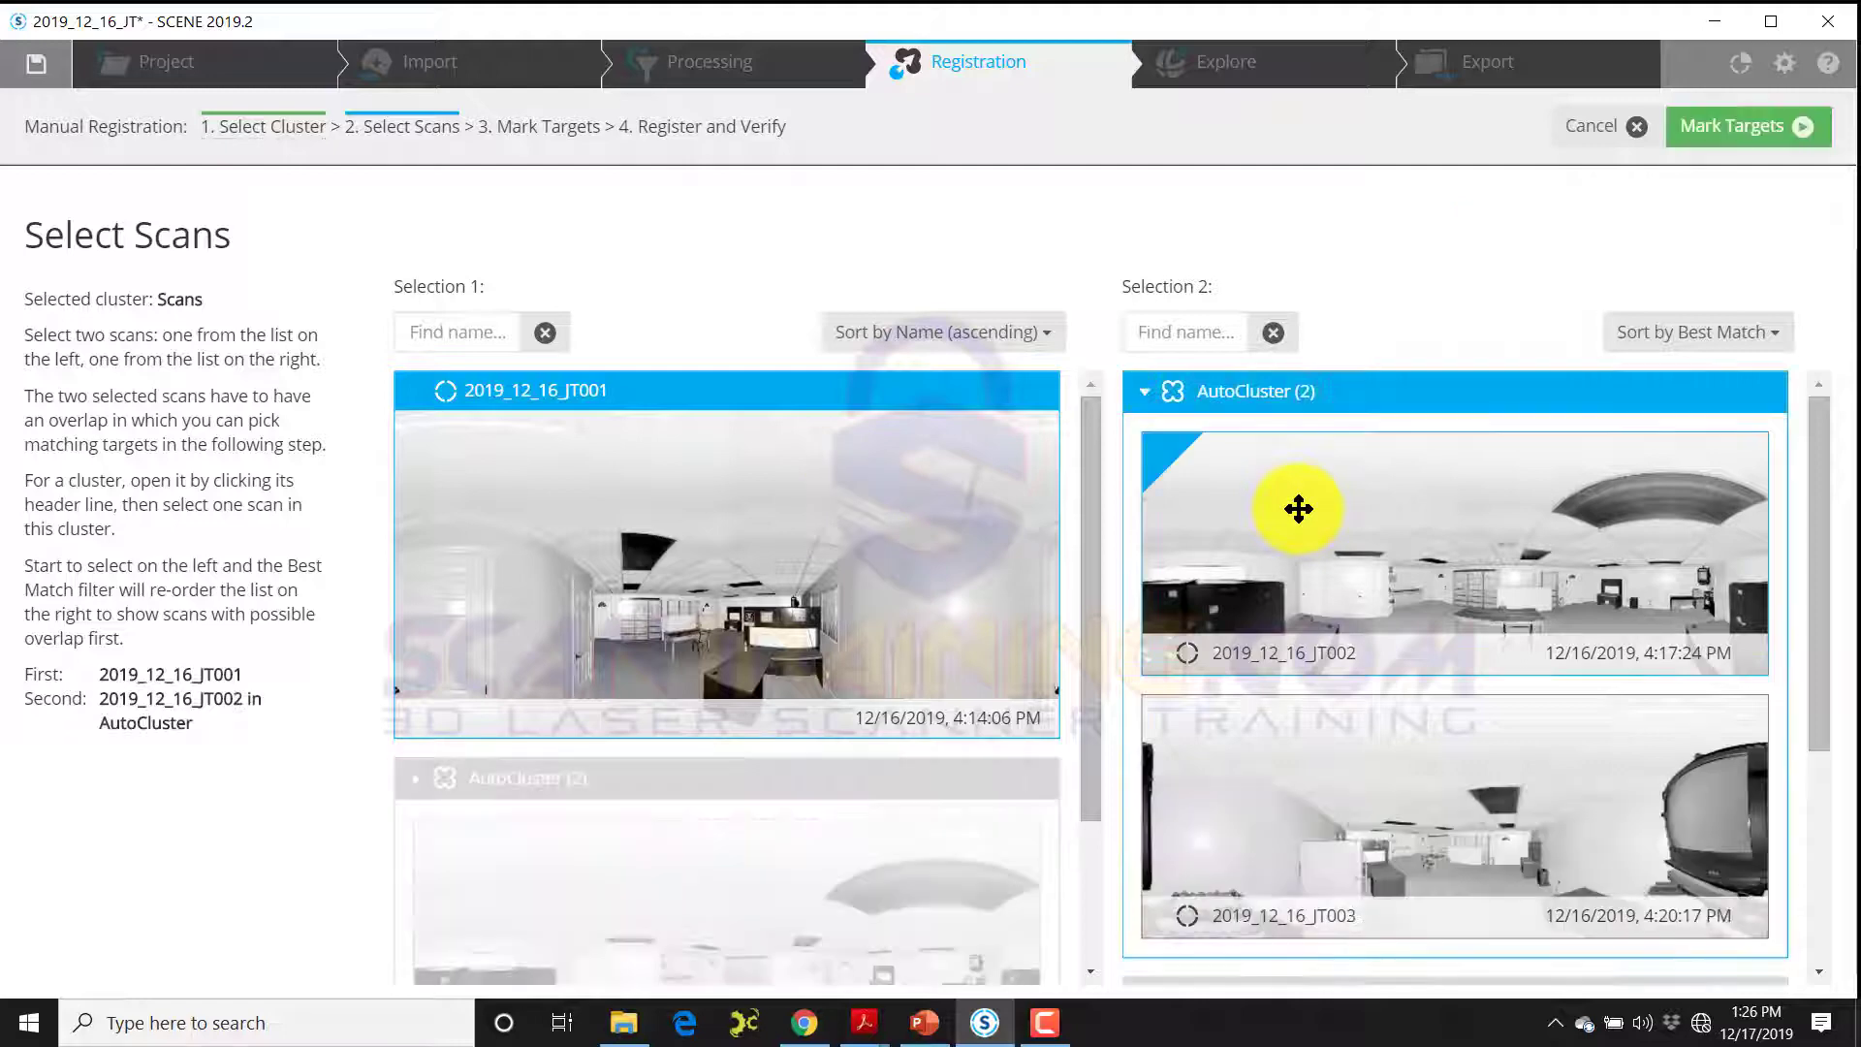
Step: Go to Mark Targets and zoom both scan views to the ceiling corner above the door
left_click(1753, 128)
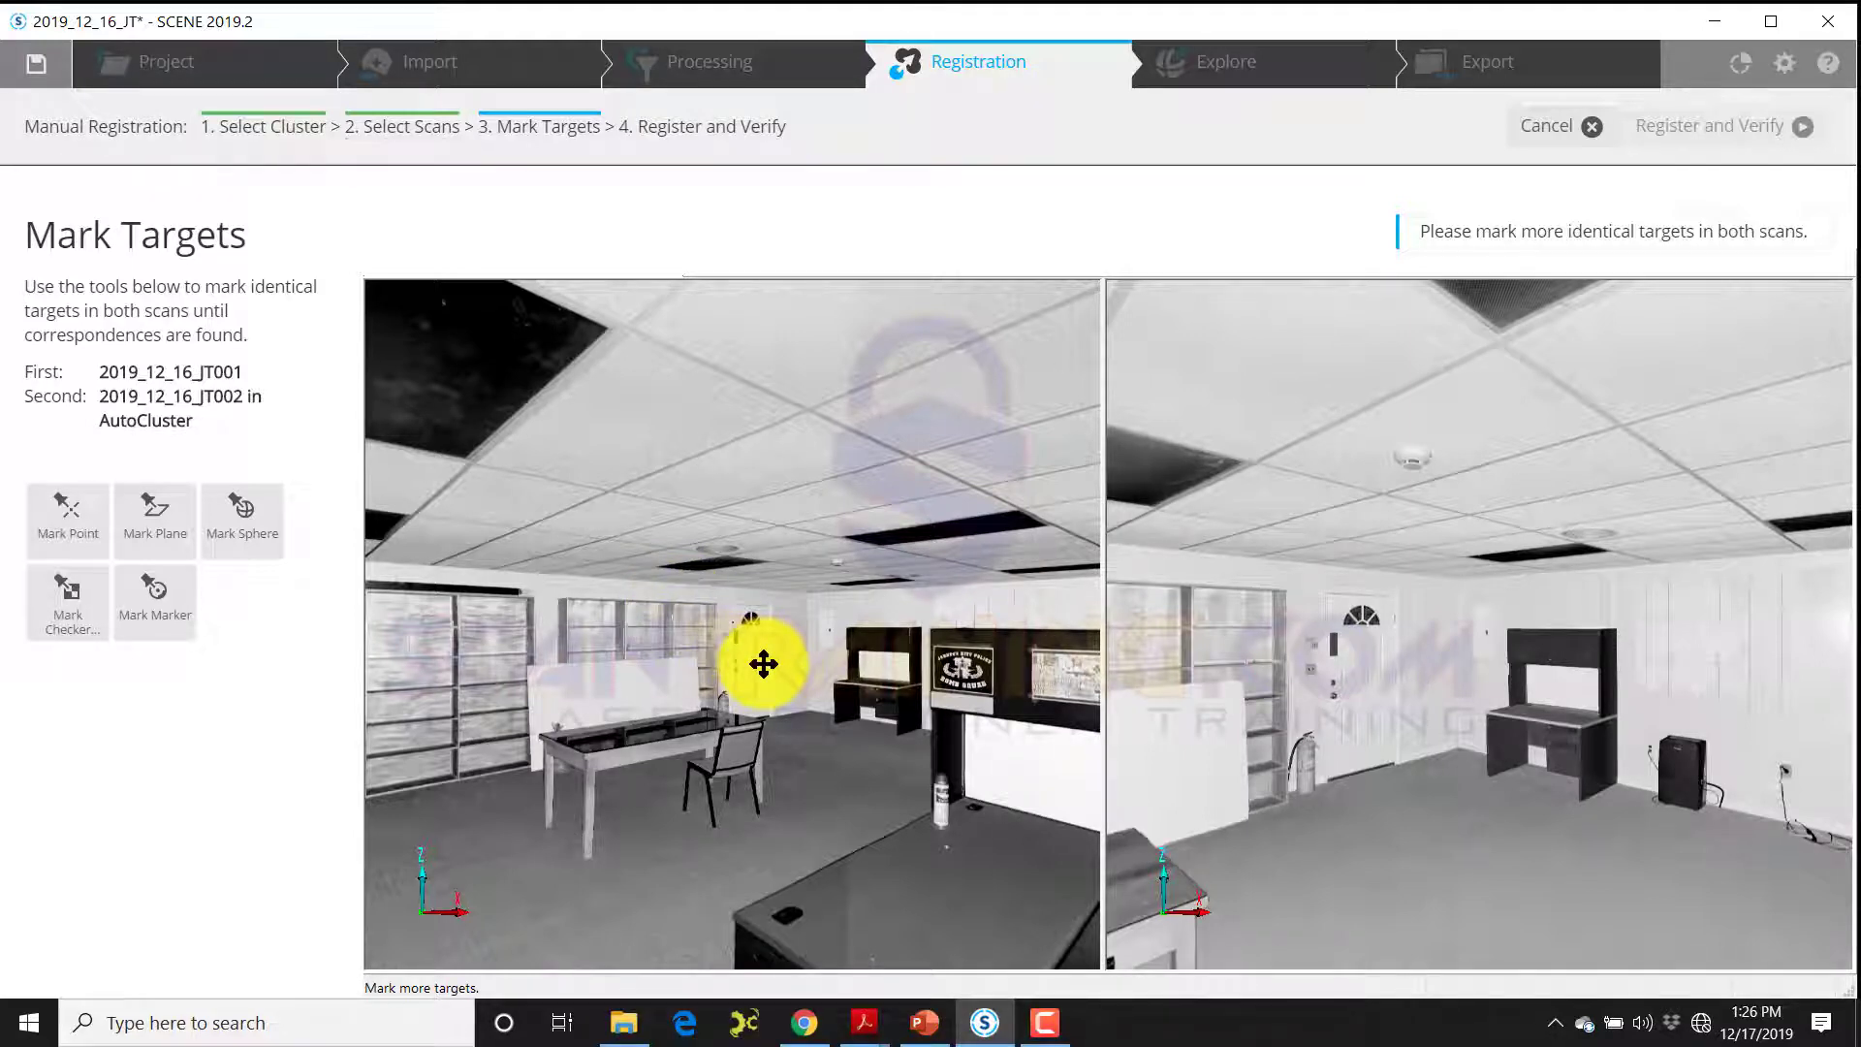
scroll(824, 616, "up", 3)
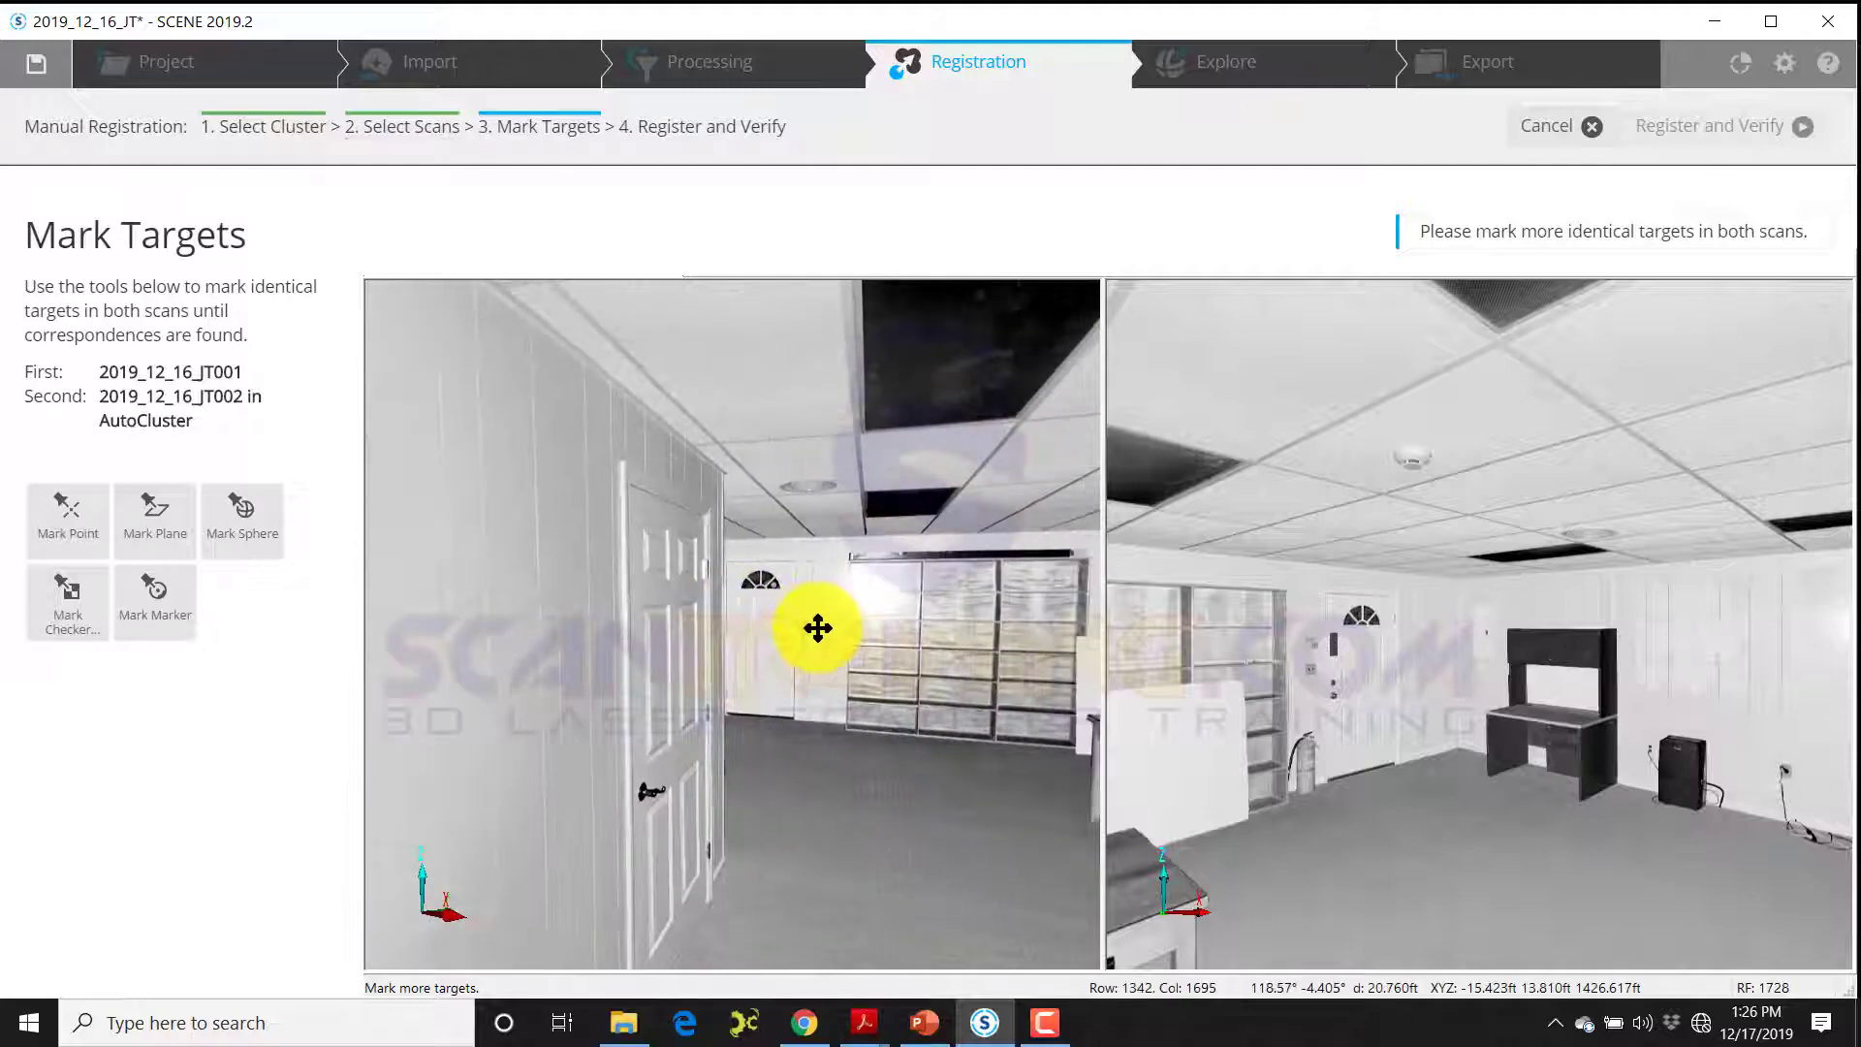
scroll(669, 598, "up", 5)
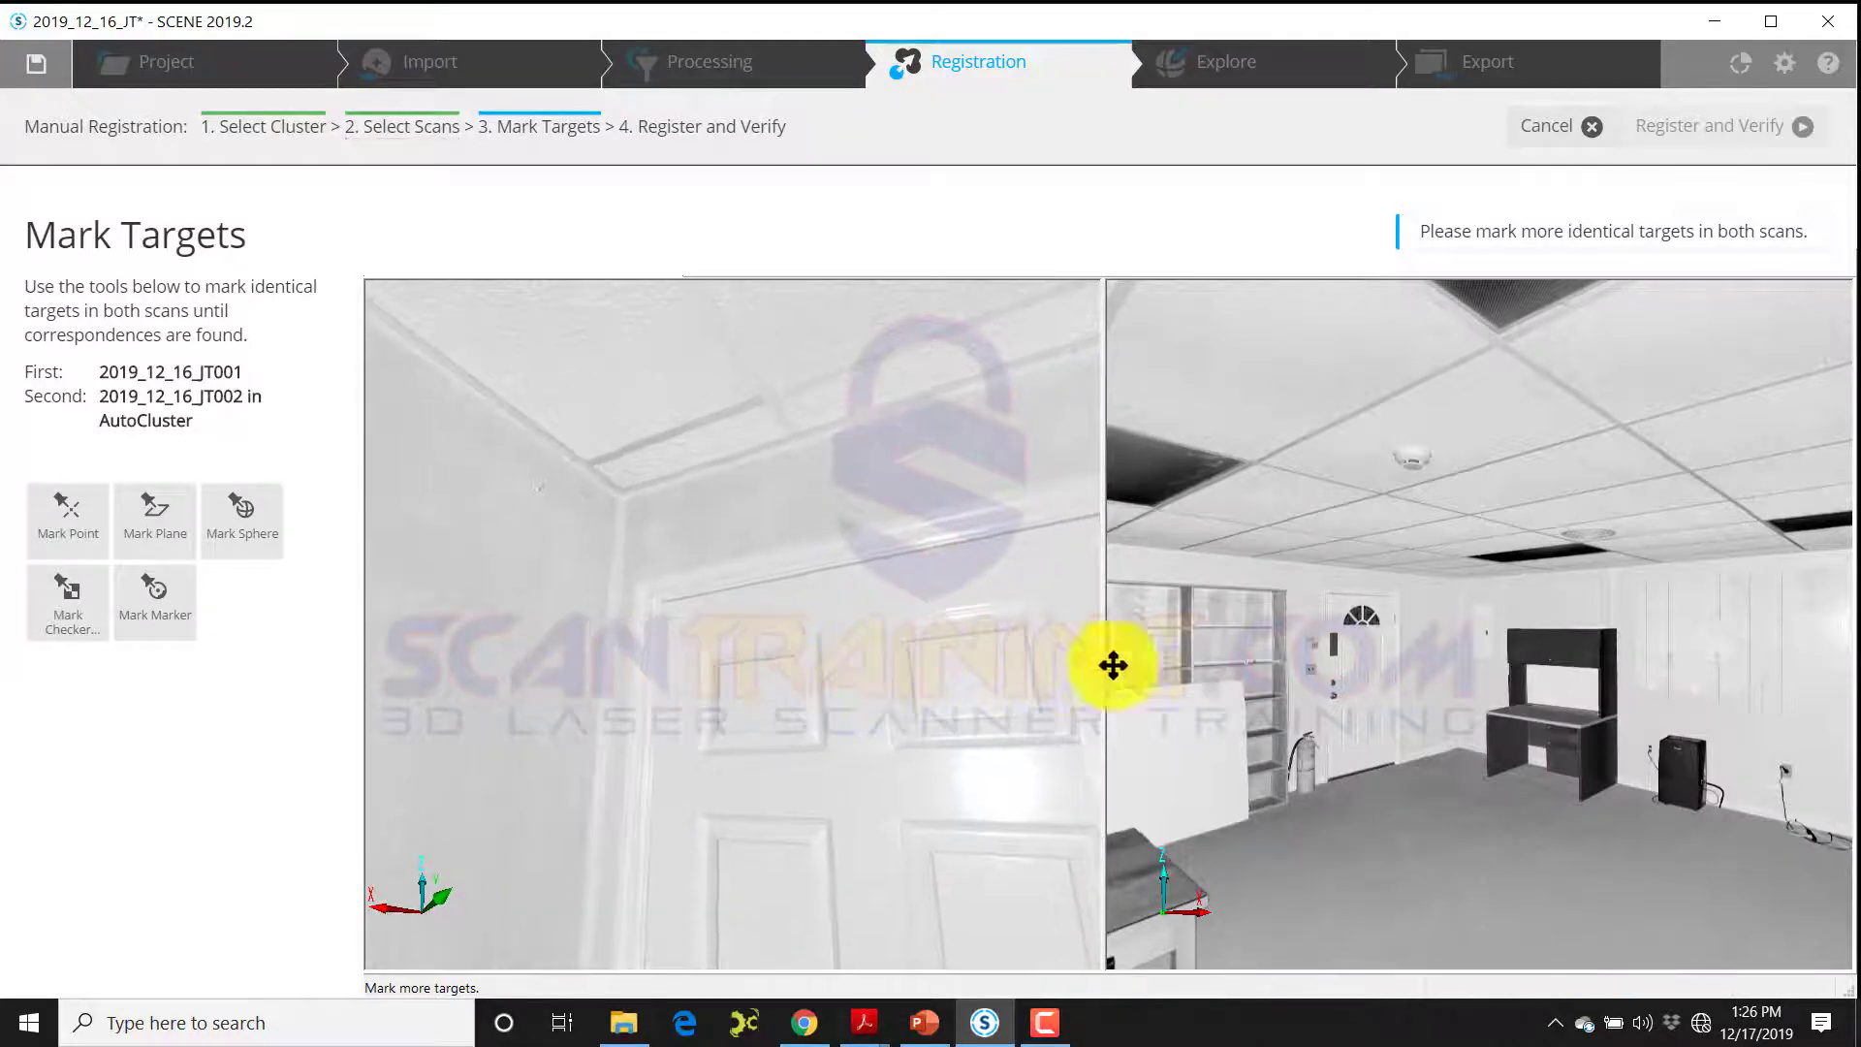
left_click_drag(1113, 665, 1270, 648)
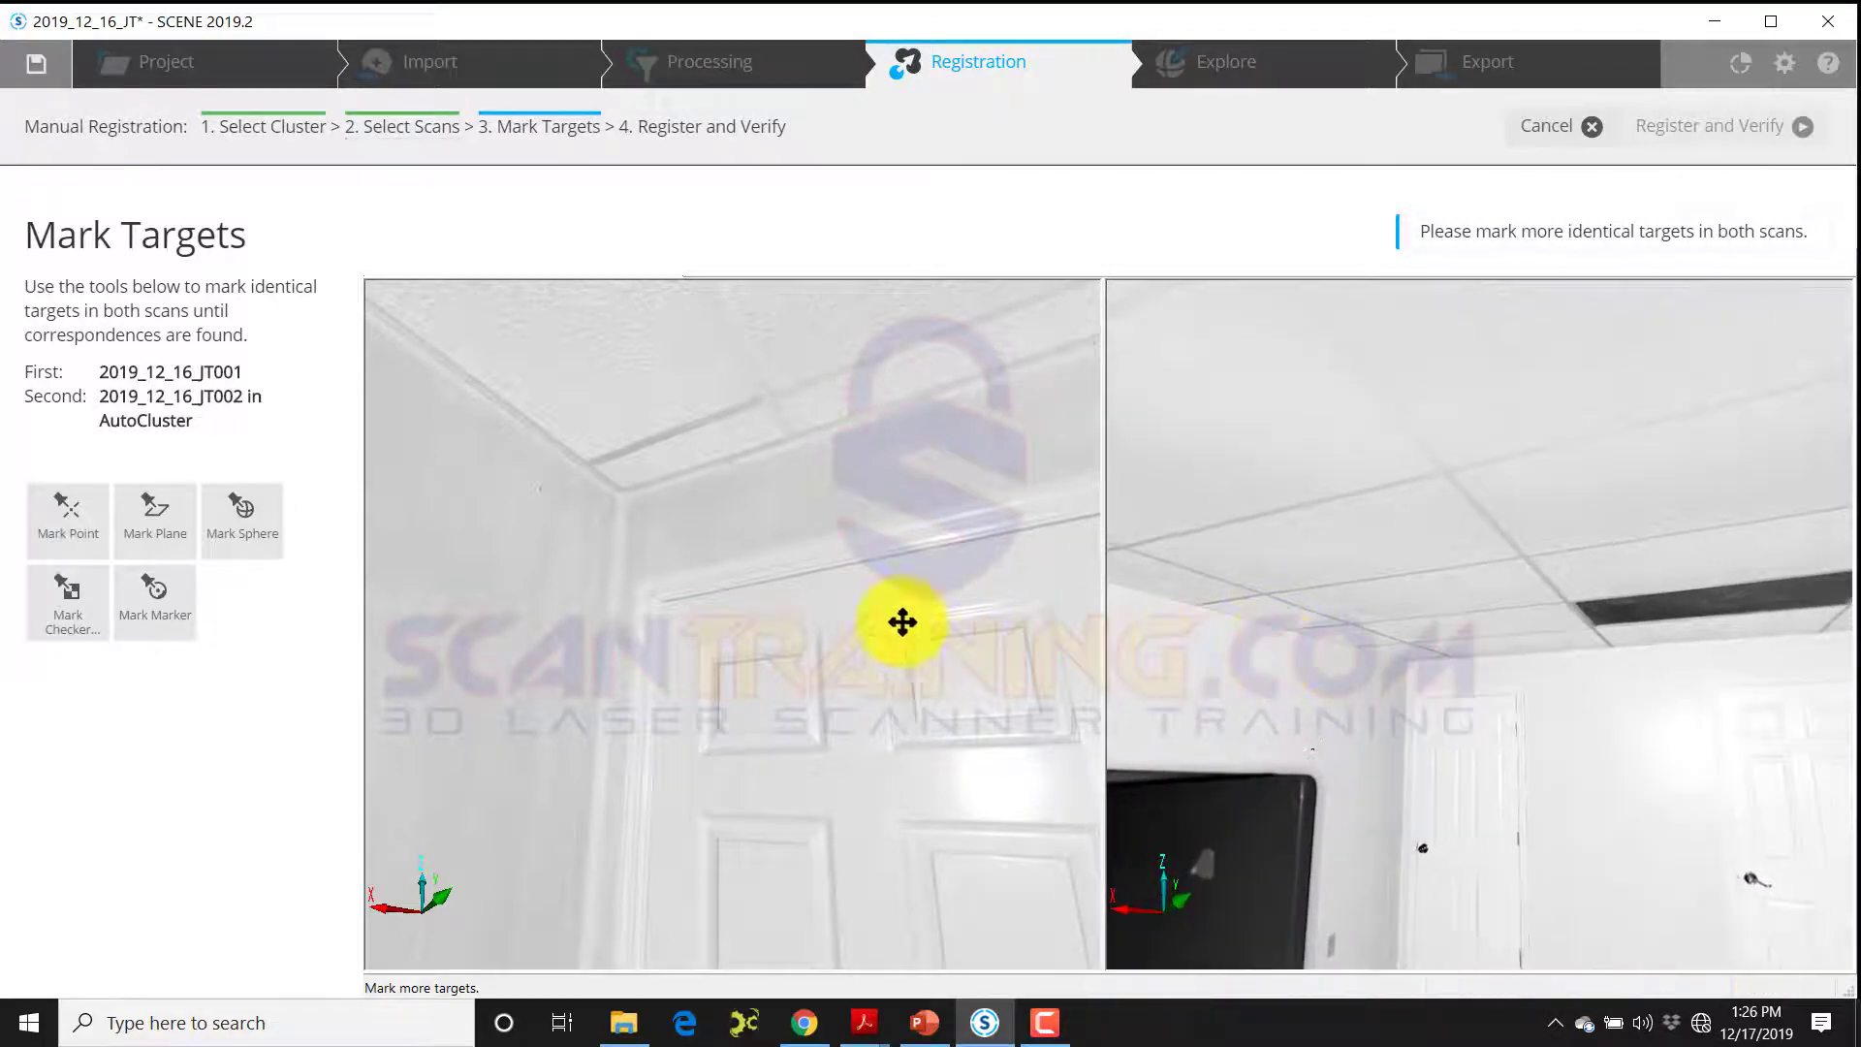
left_click_drag(902, 622, 764, 614)
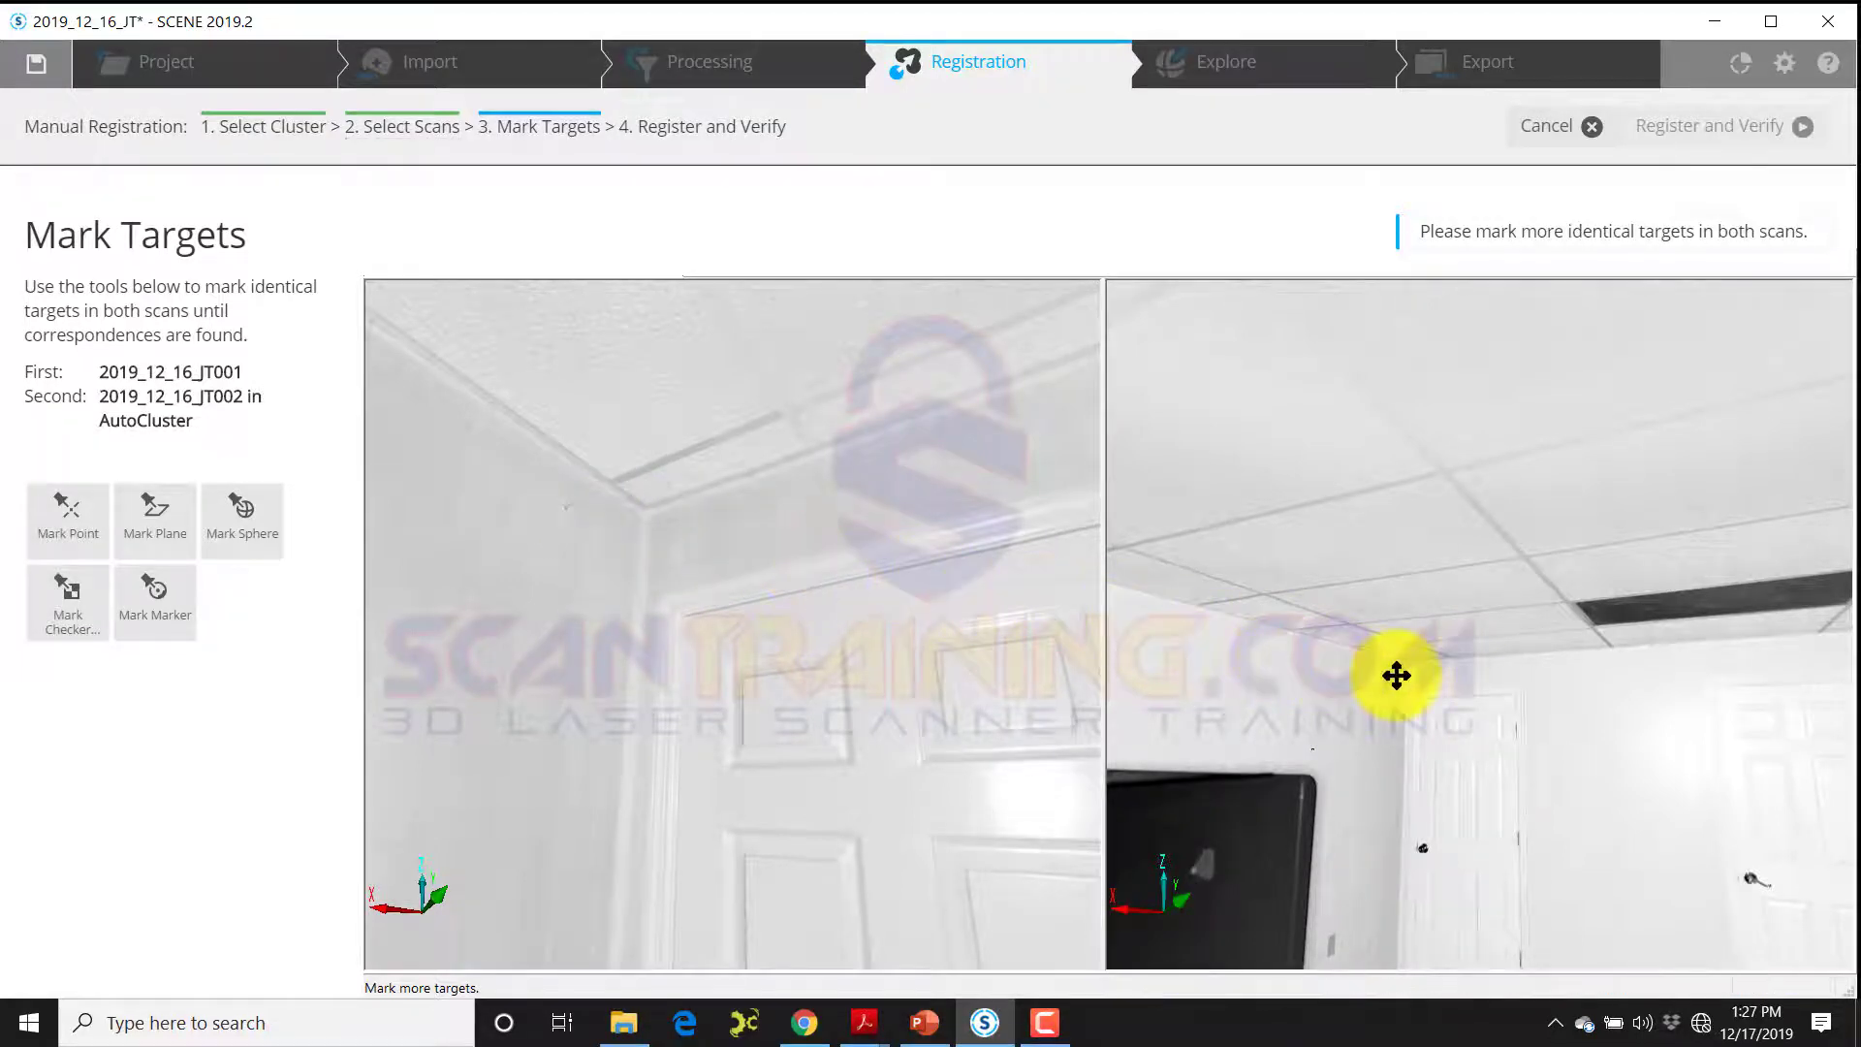
left_click_drag(1396, 675, 1586, 723)
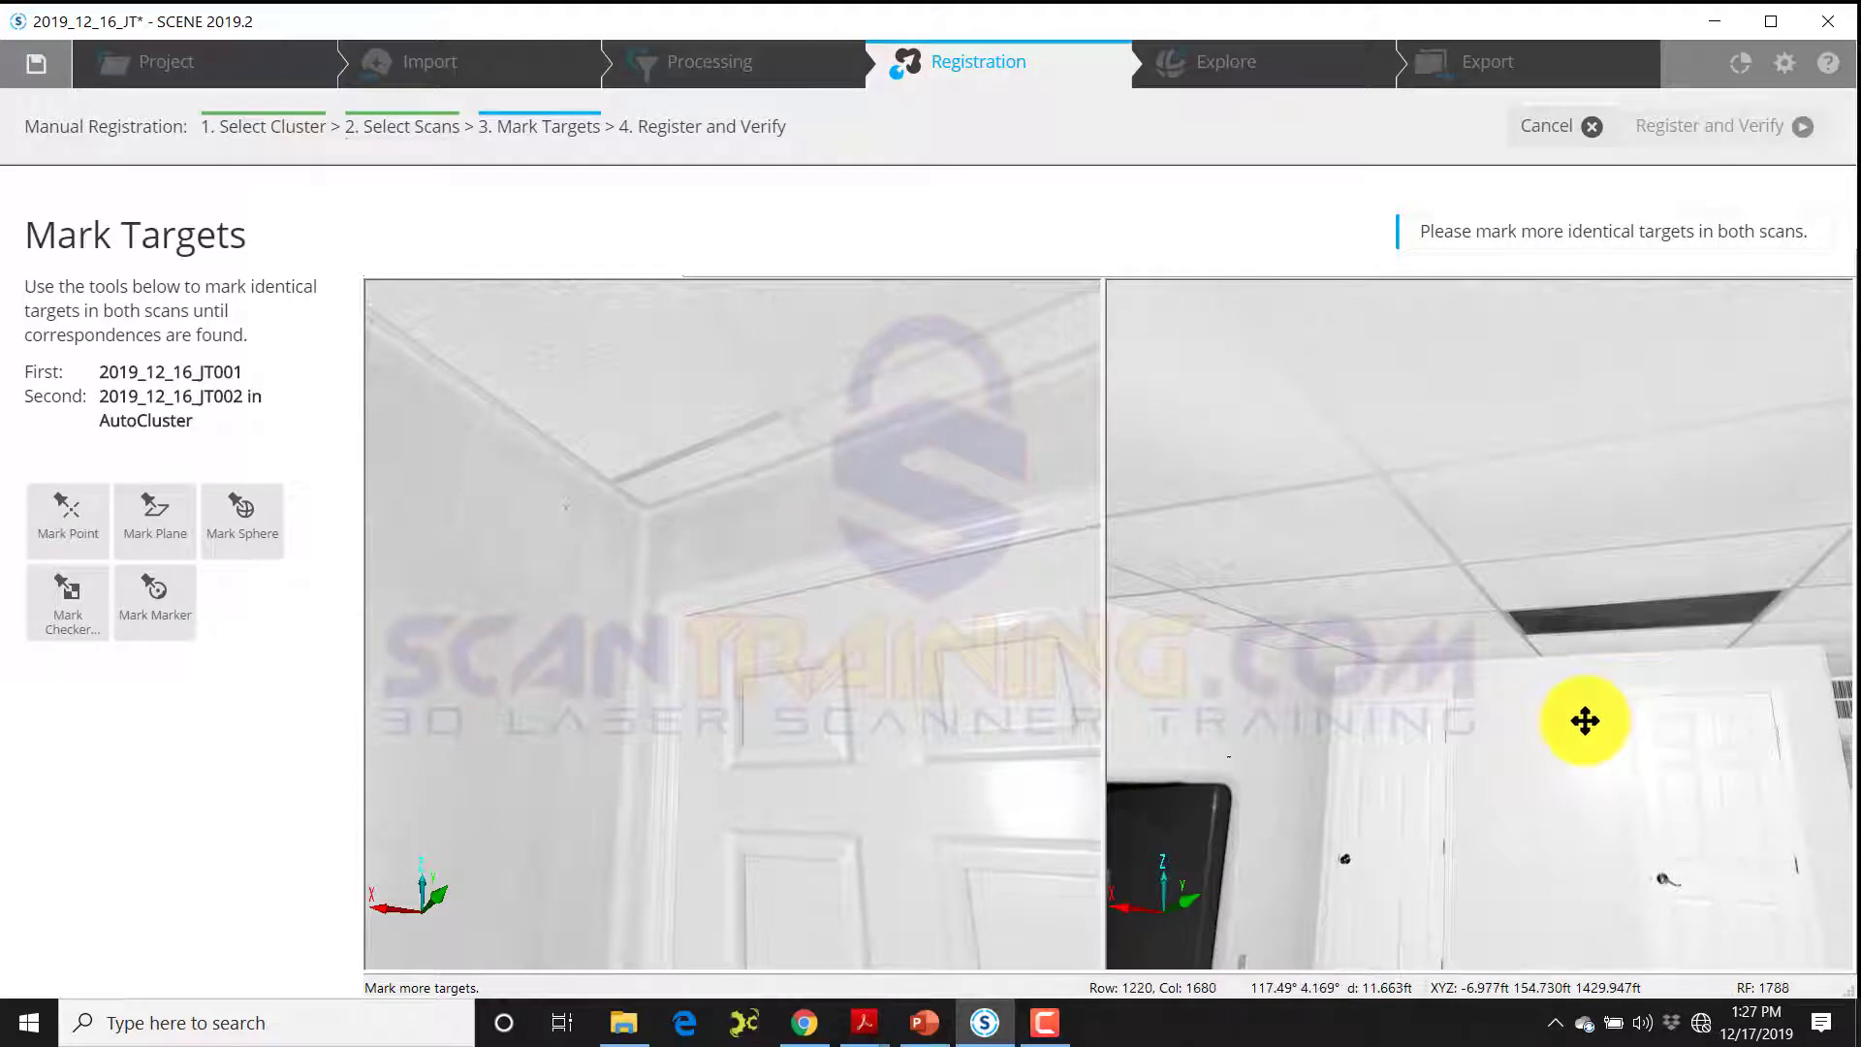
left_click_drag(1463, 707, 1504, 706)
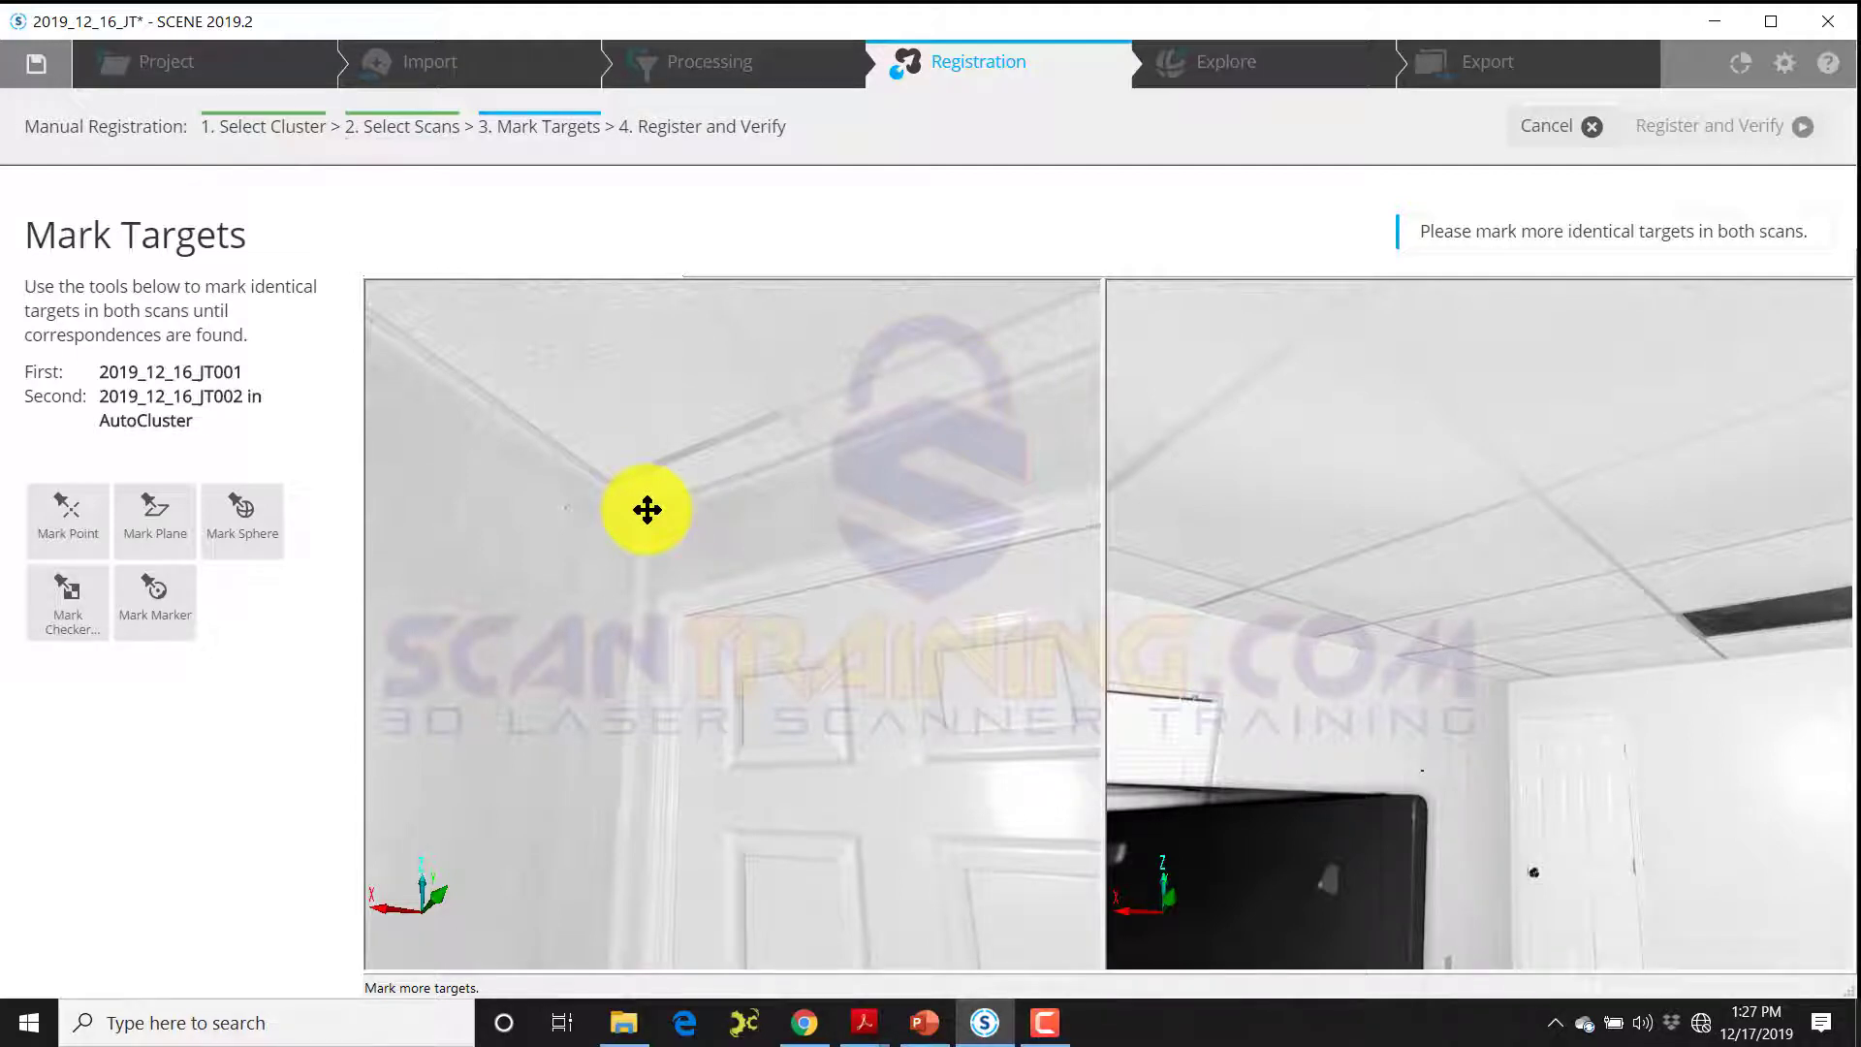
Step: Mark the ceiling corner above the door as a point in the first and second scans
left_click(648, 509)
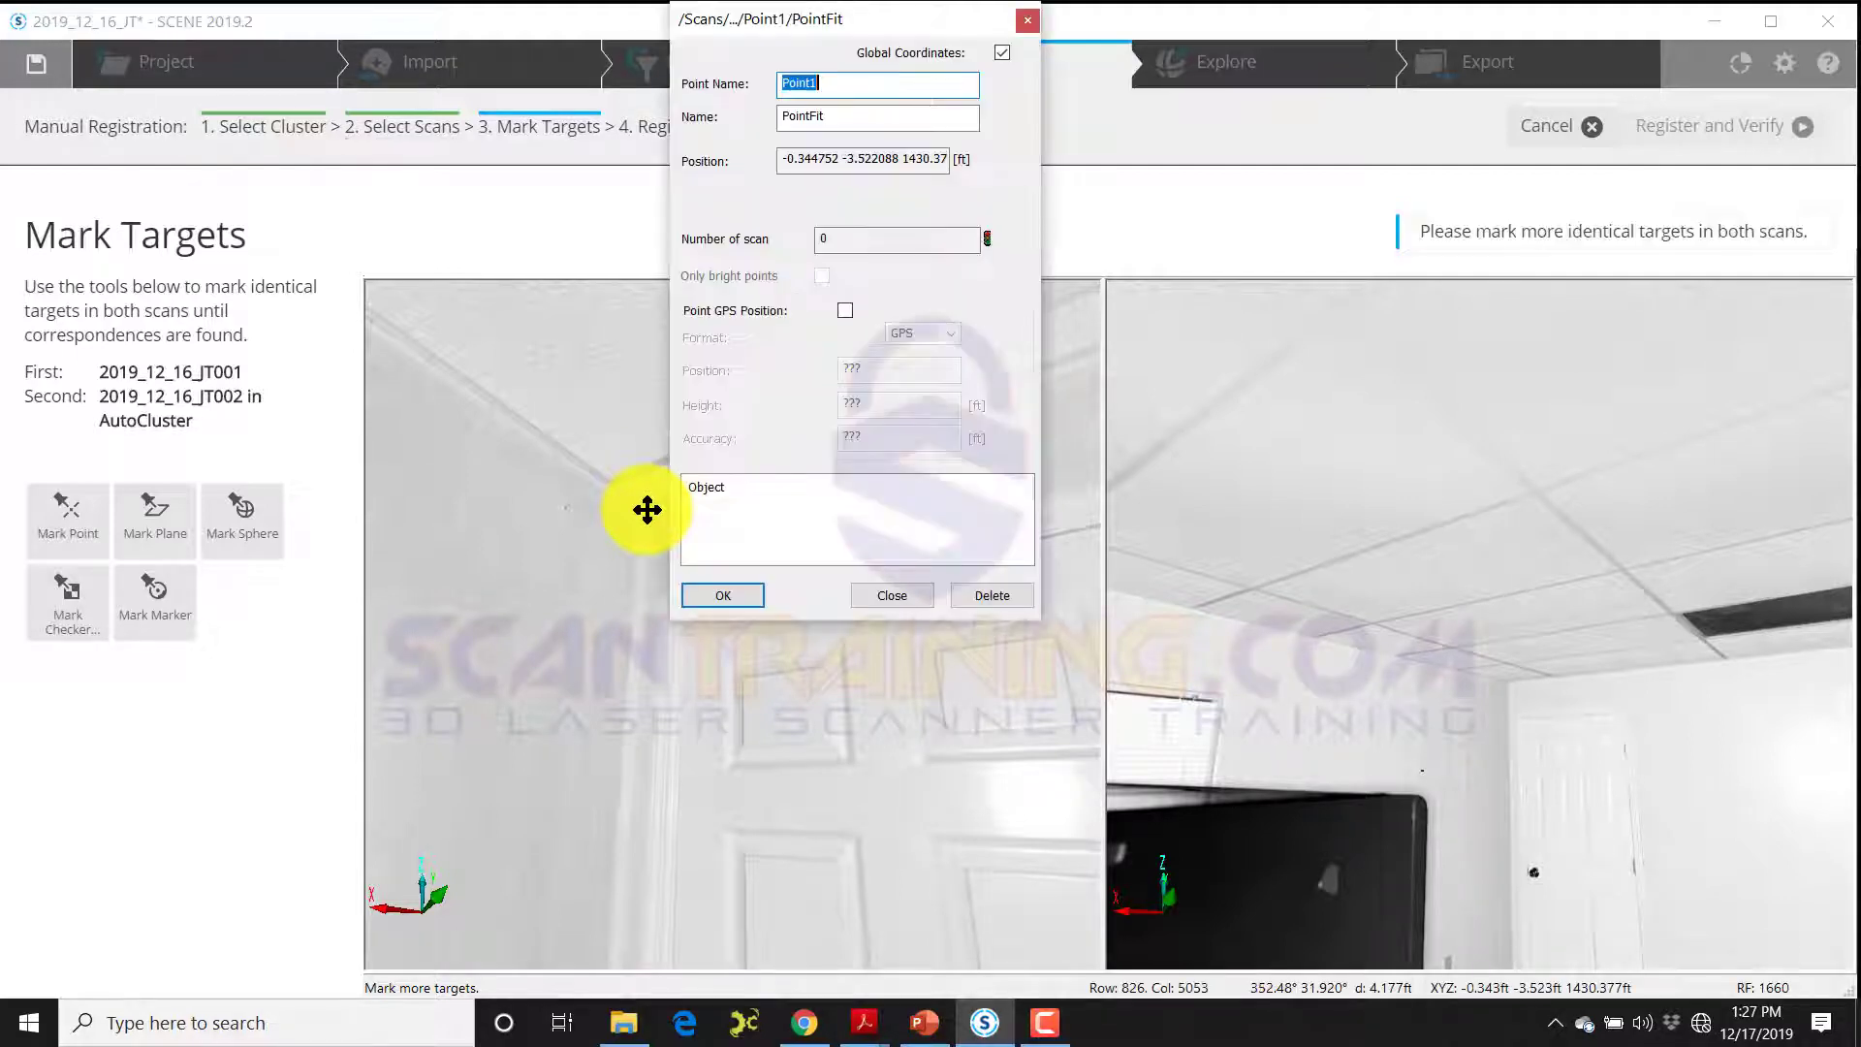
left_click(729, 594)
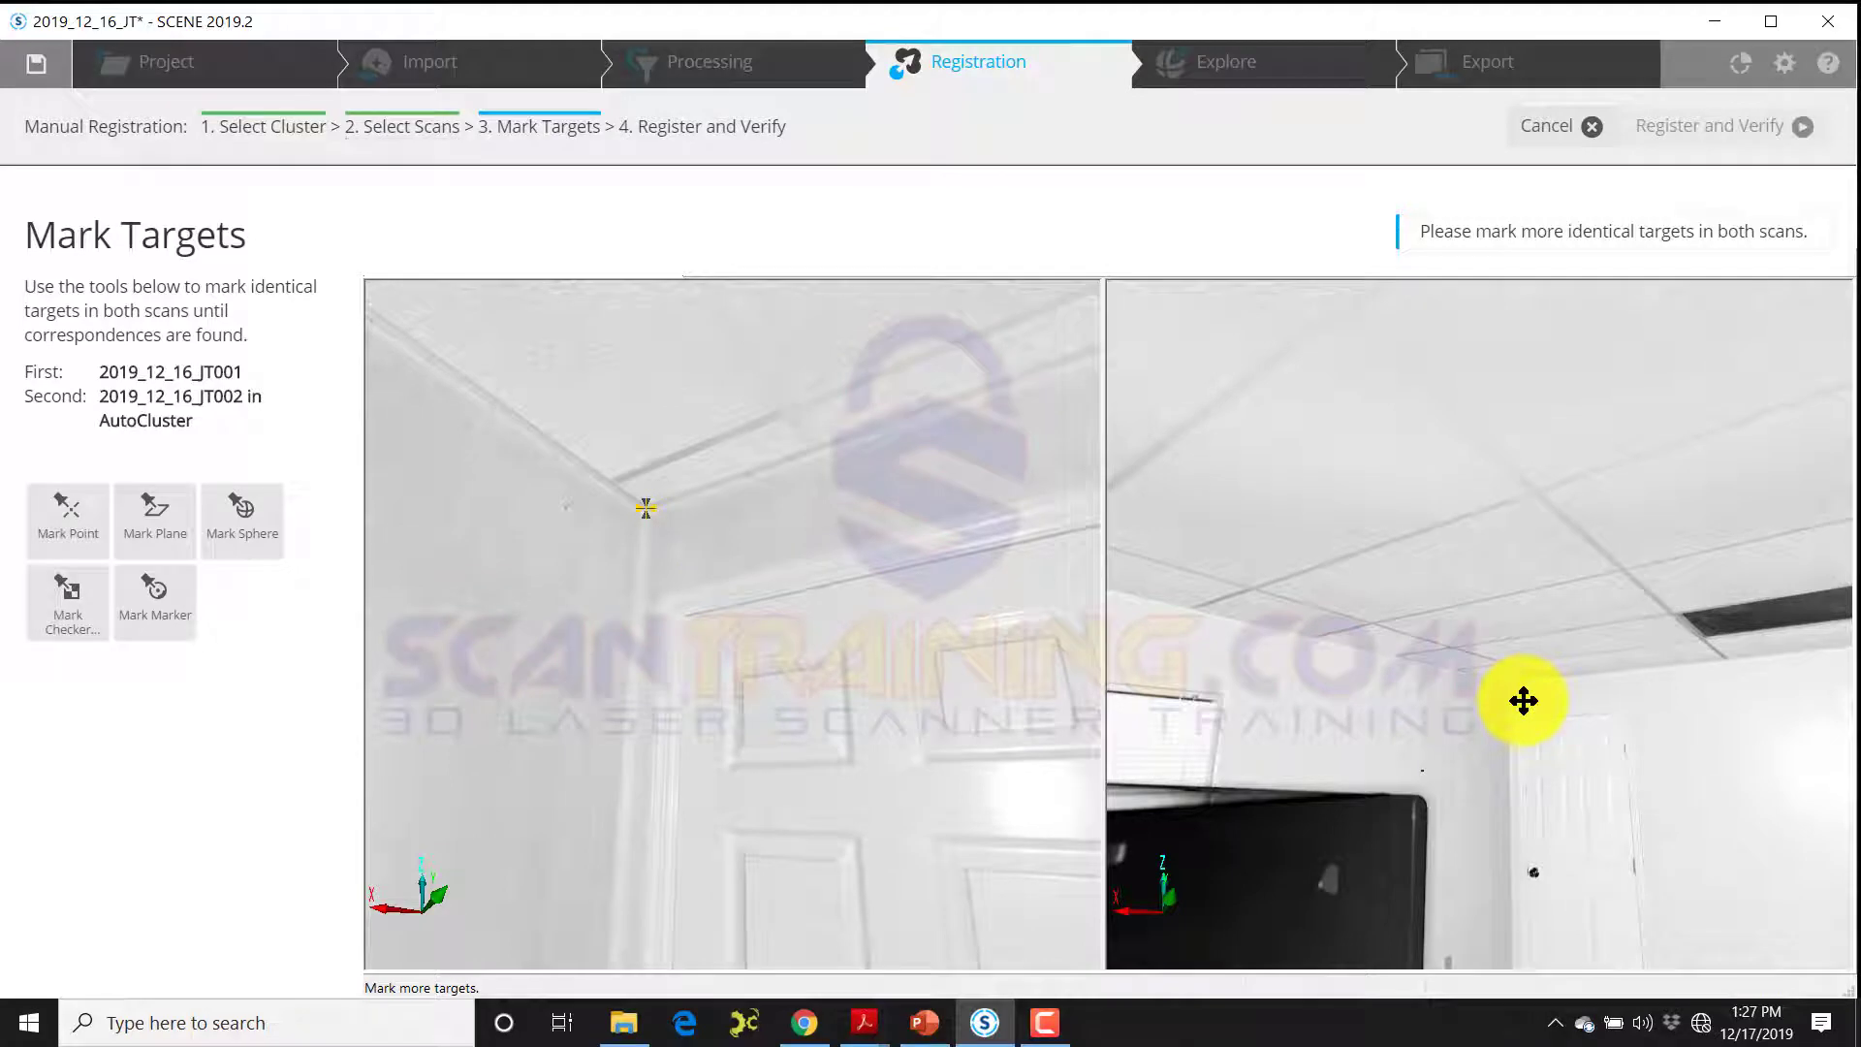
left_click_drag(1523, 701, 1560, 778)
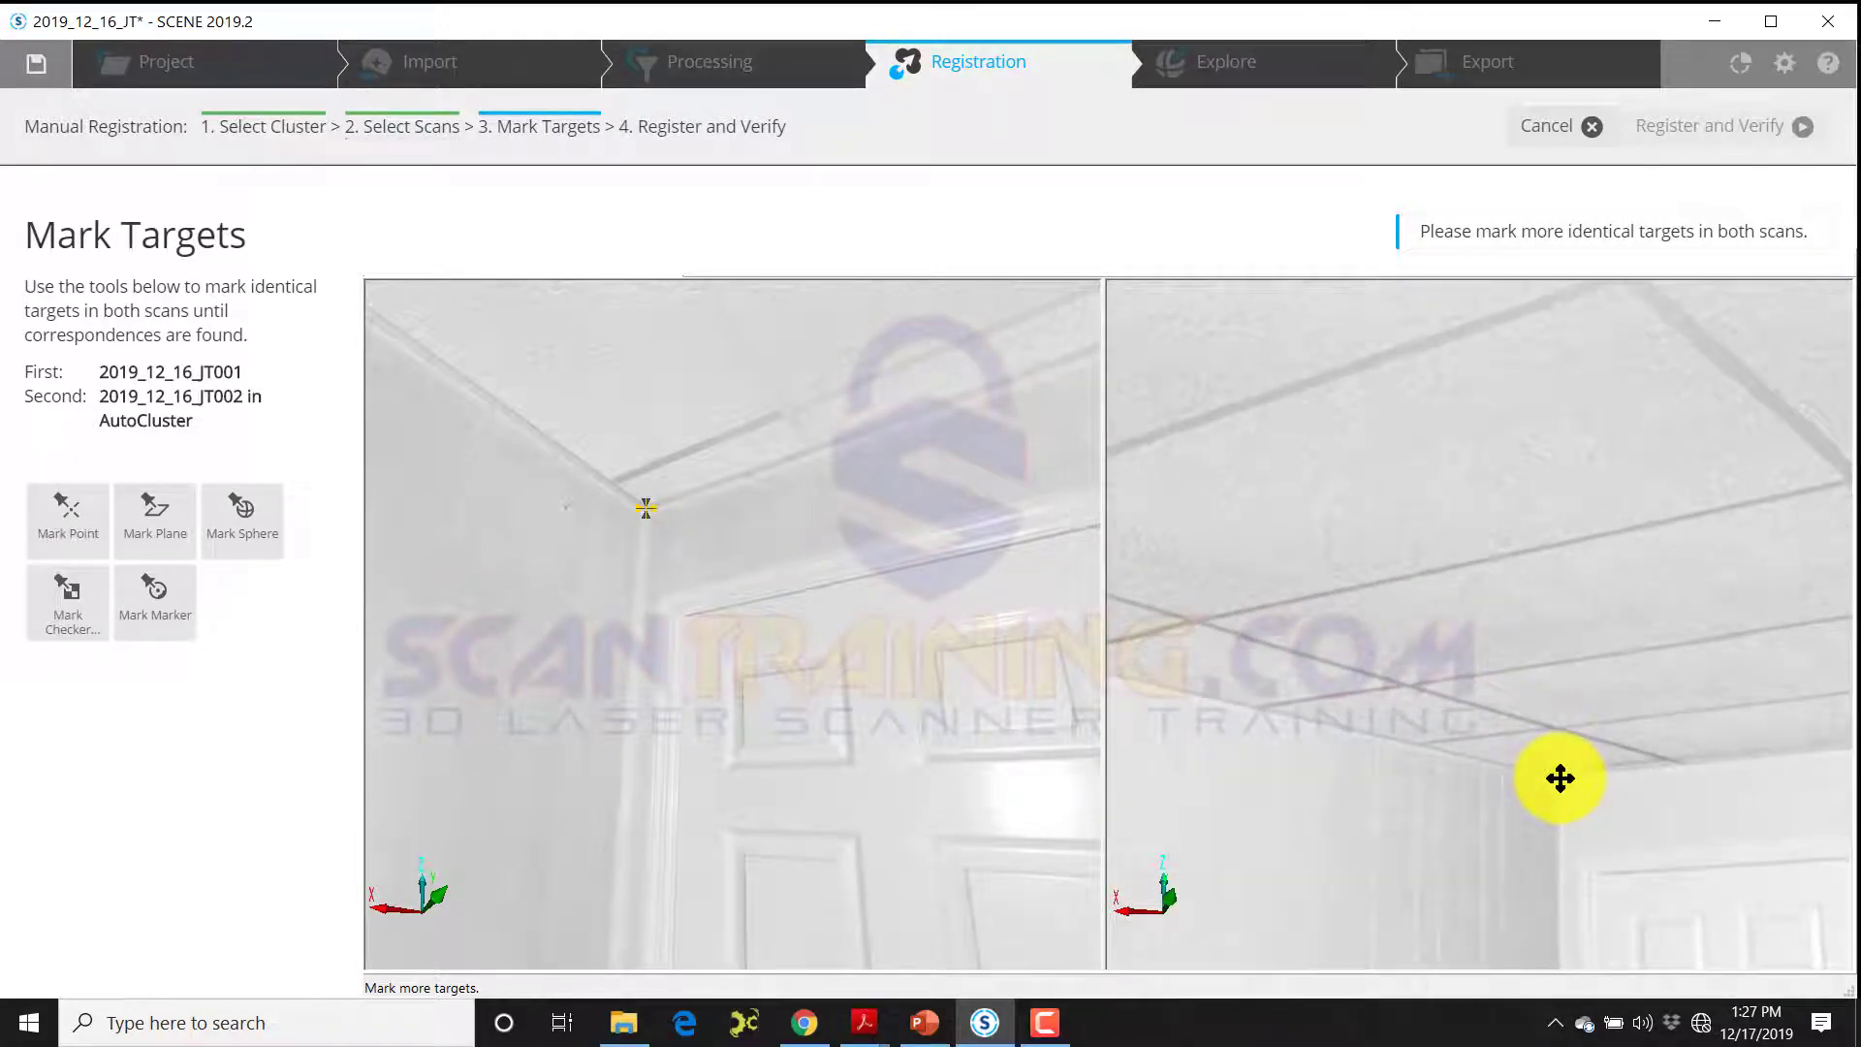
left_click(1558, 780)
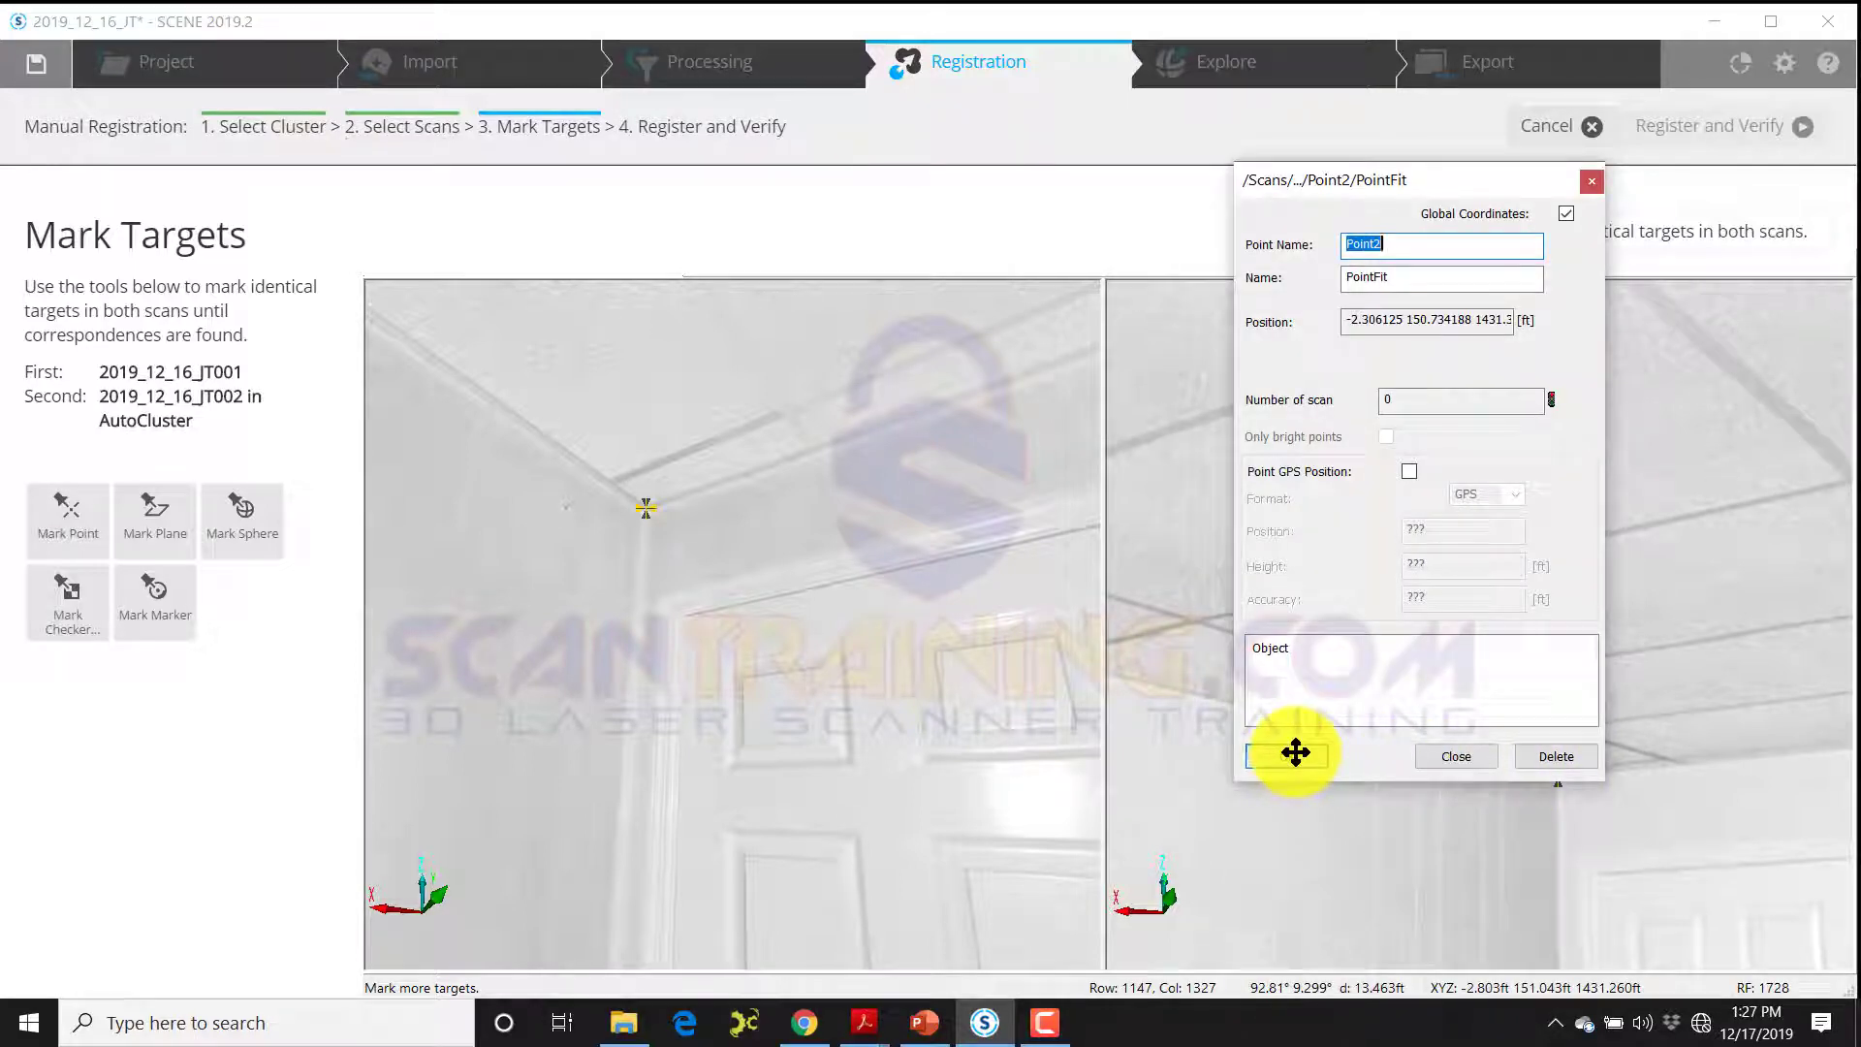
left_click(1295, 752)
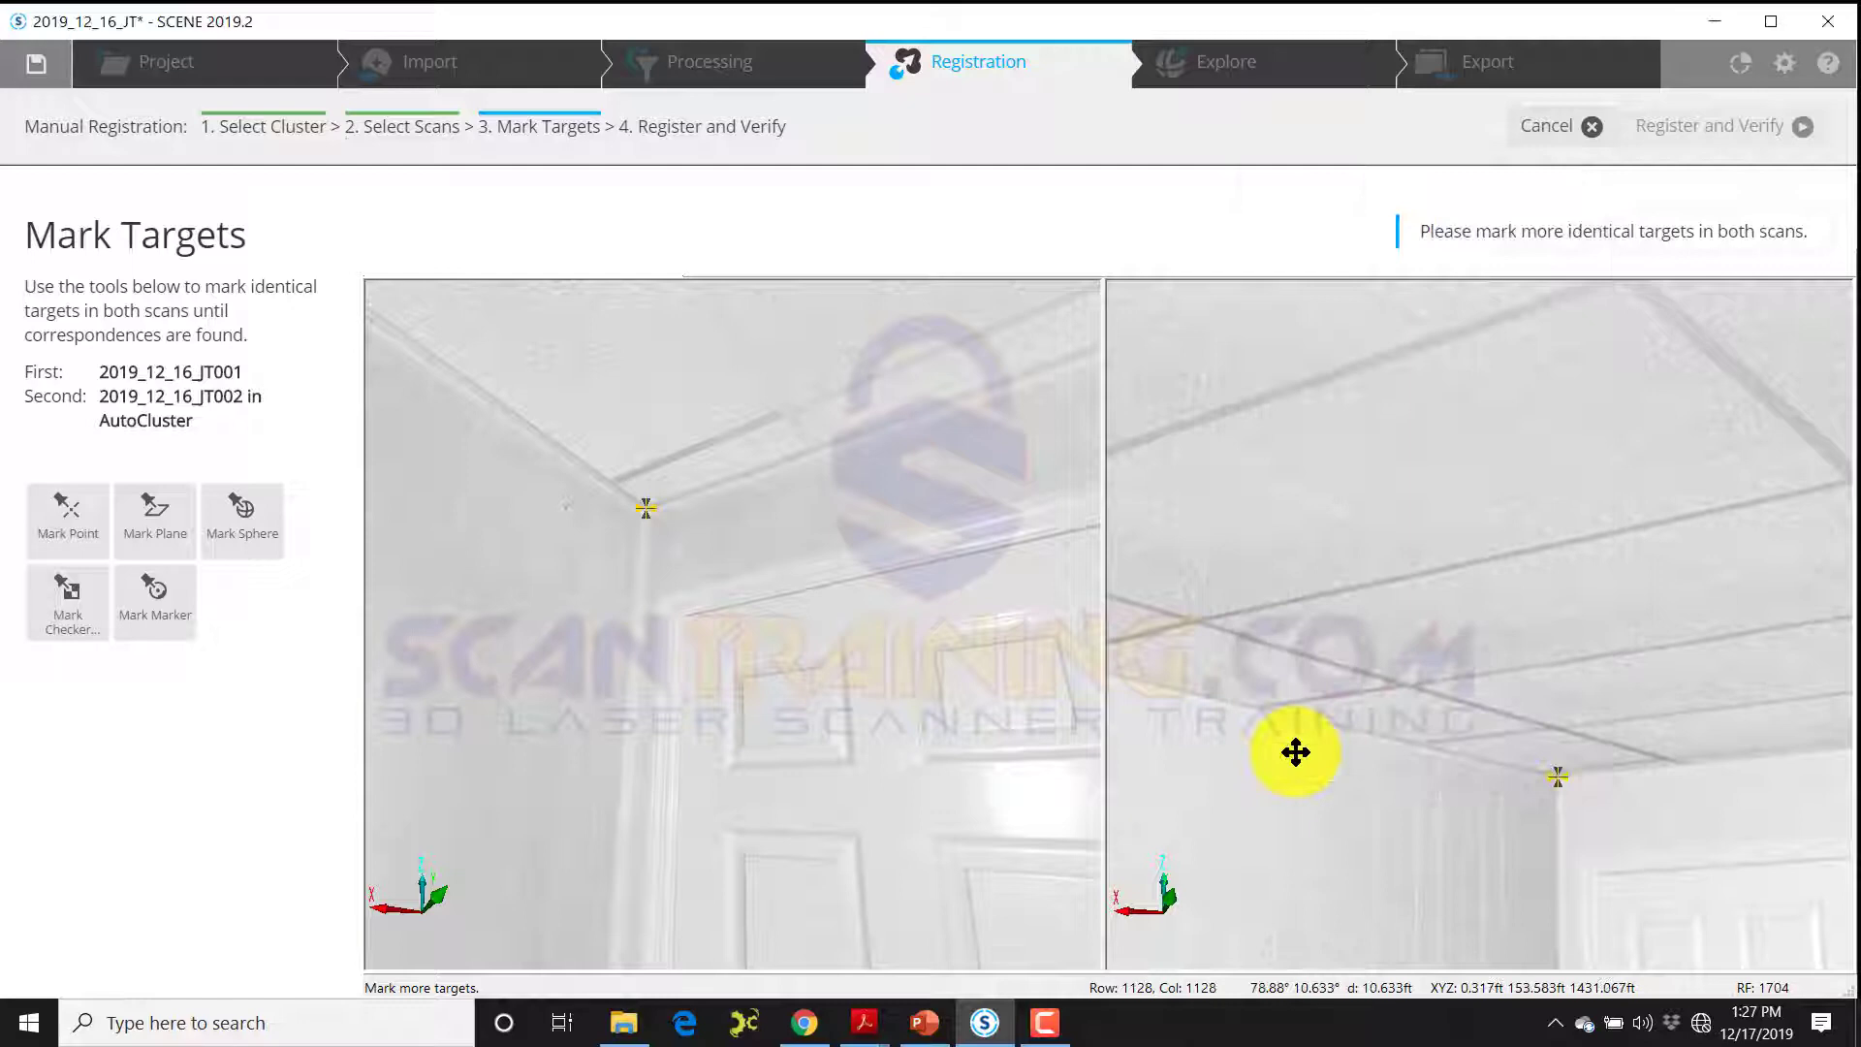
Step: Turn both scan views down from the ceiling to the wall and doors
left_click_drag(993, 765, 830, 698)
left_click_drag(1483, 814, 1370, 672)
left_click_drag(1095, 714, 1021, 718)
left_click_drag(1328, 766, 1350, 719)
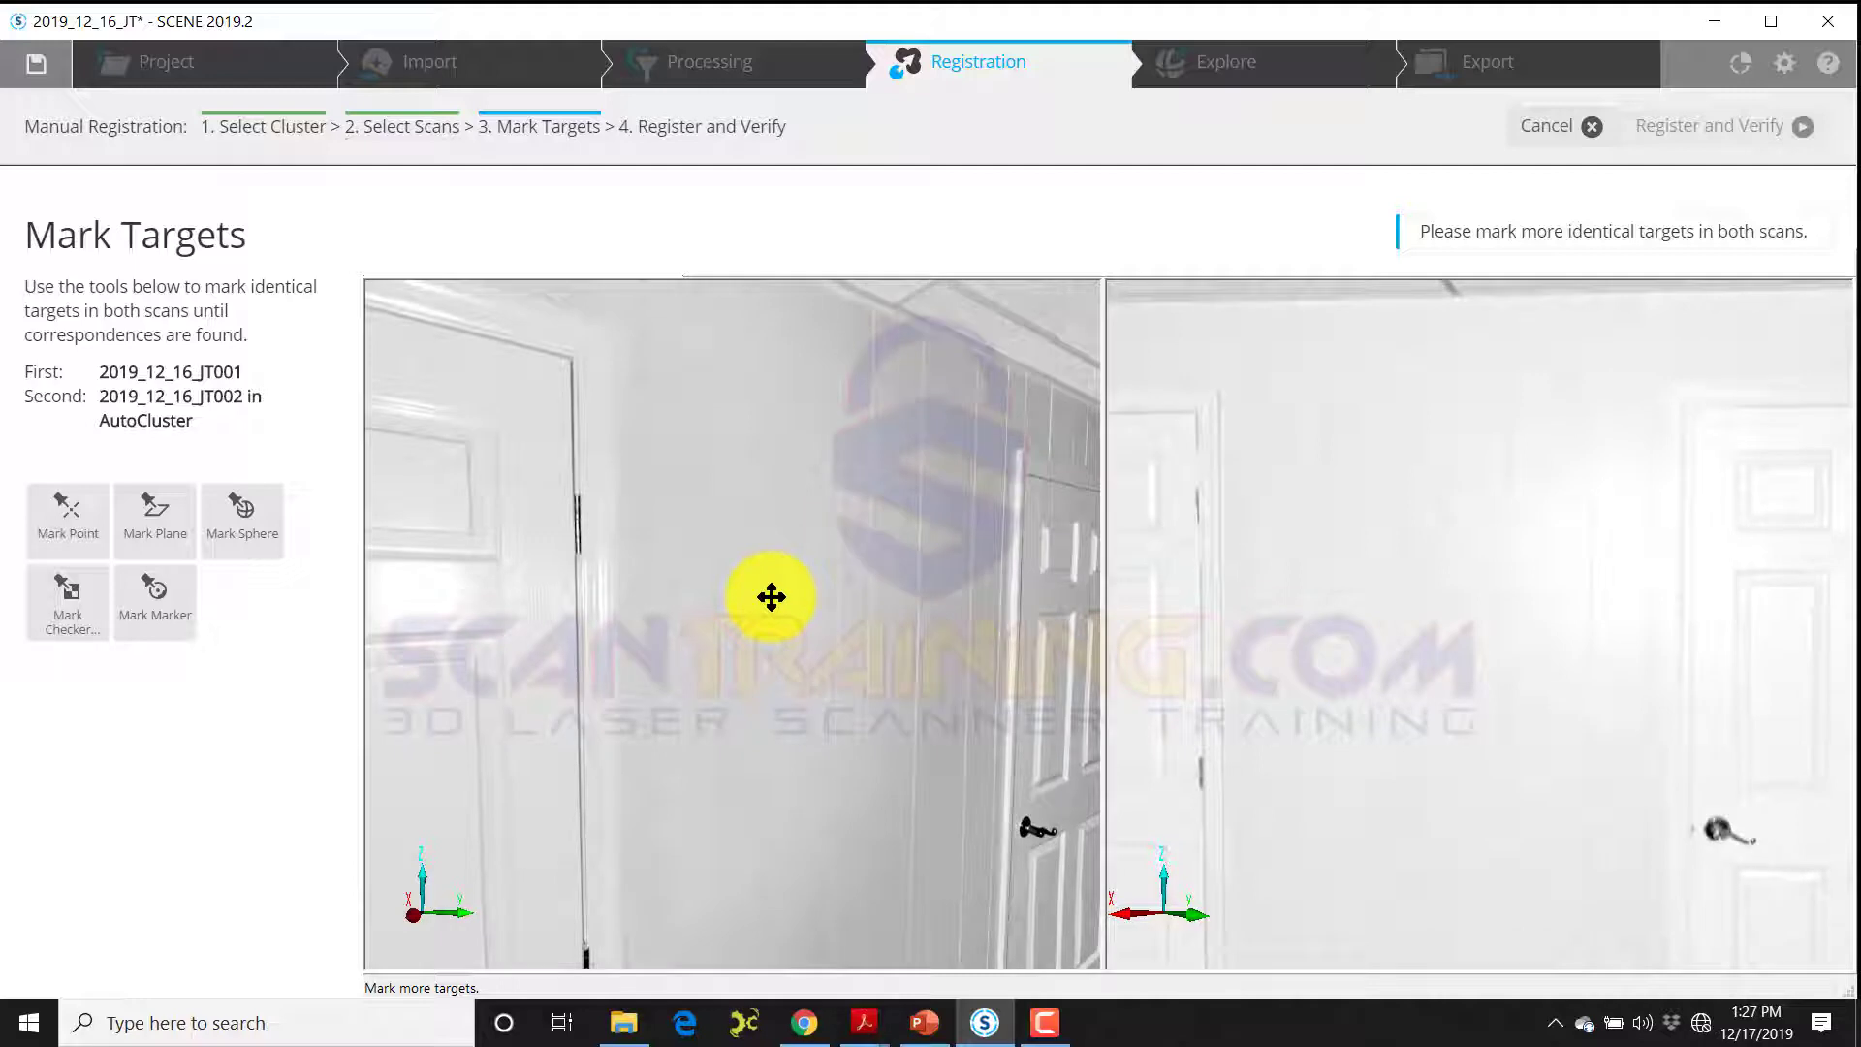
Step: Mark the wall beside the door as matching plane Plane1 in both scans
left_click(140, 513)
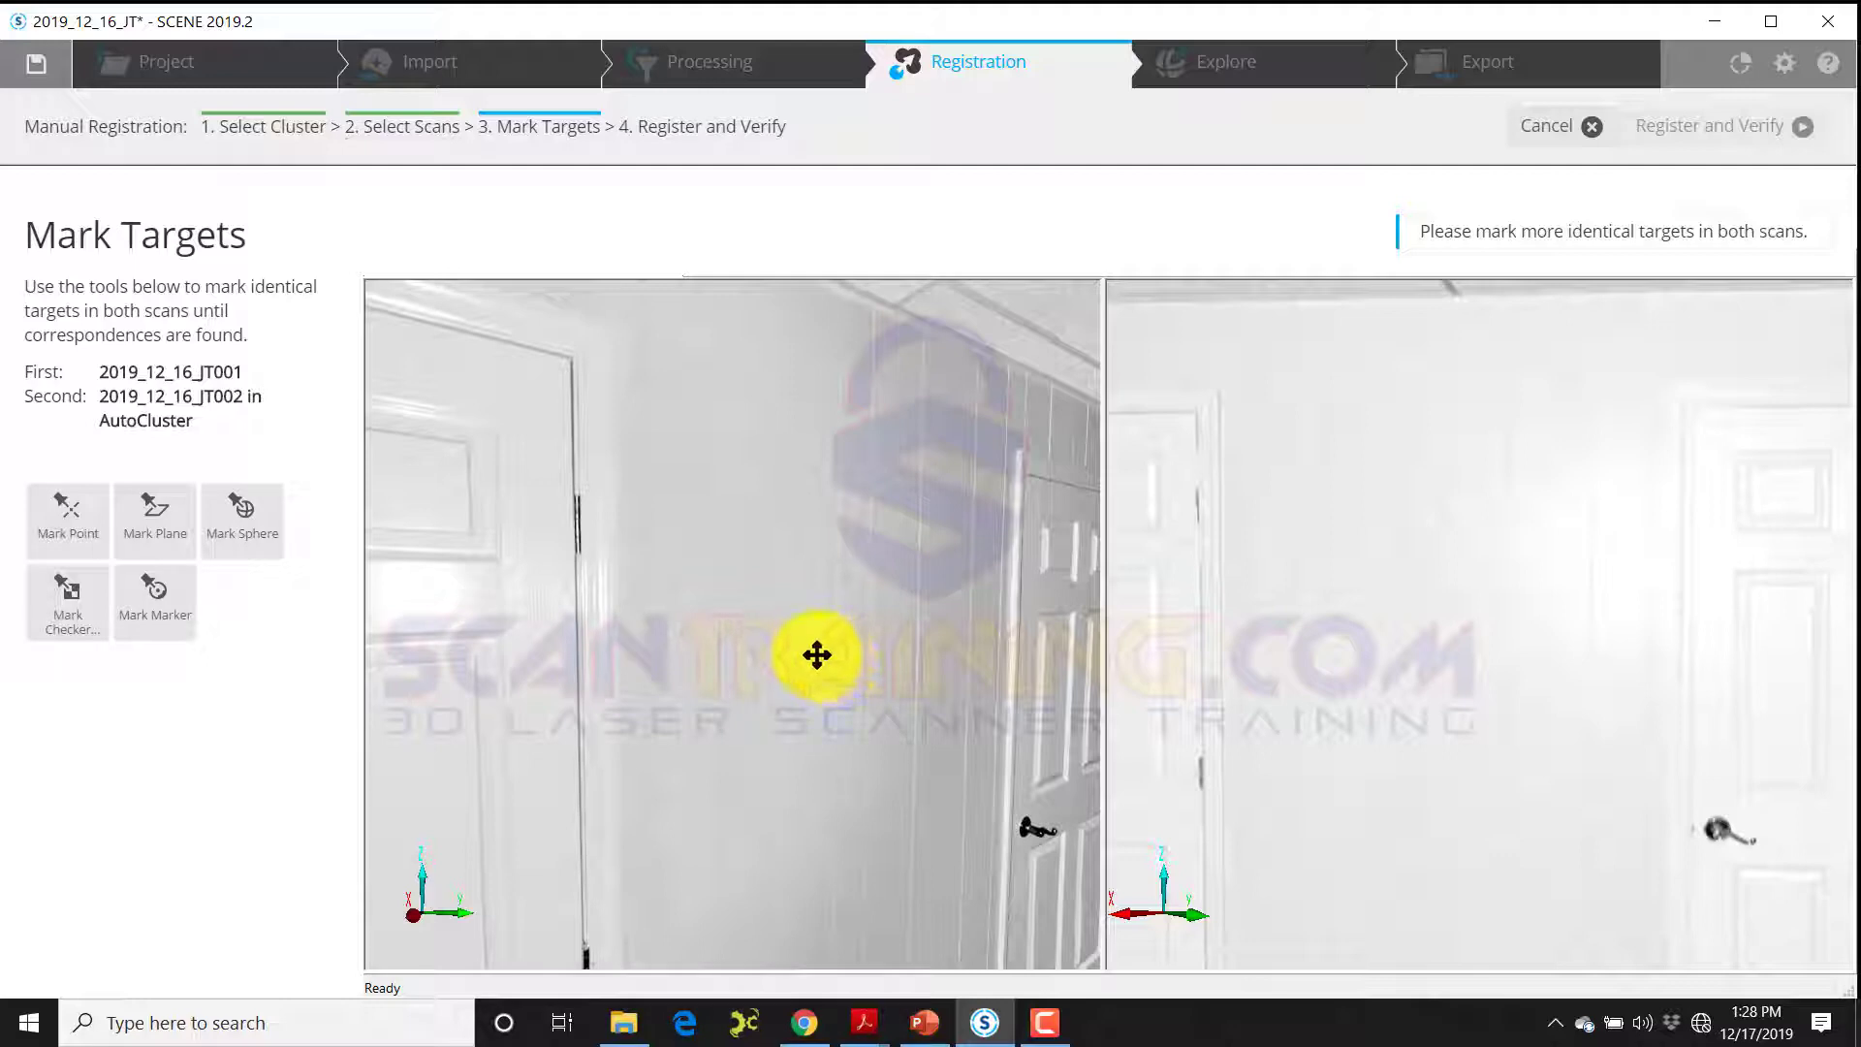
left_click(815, 655)
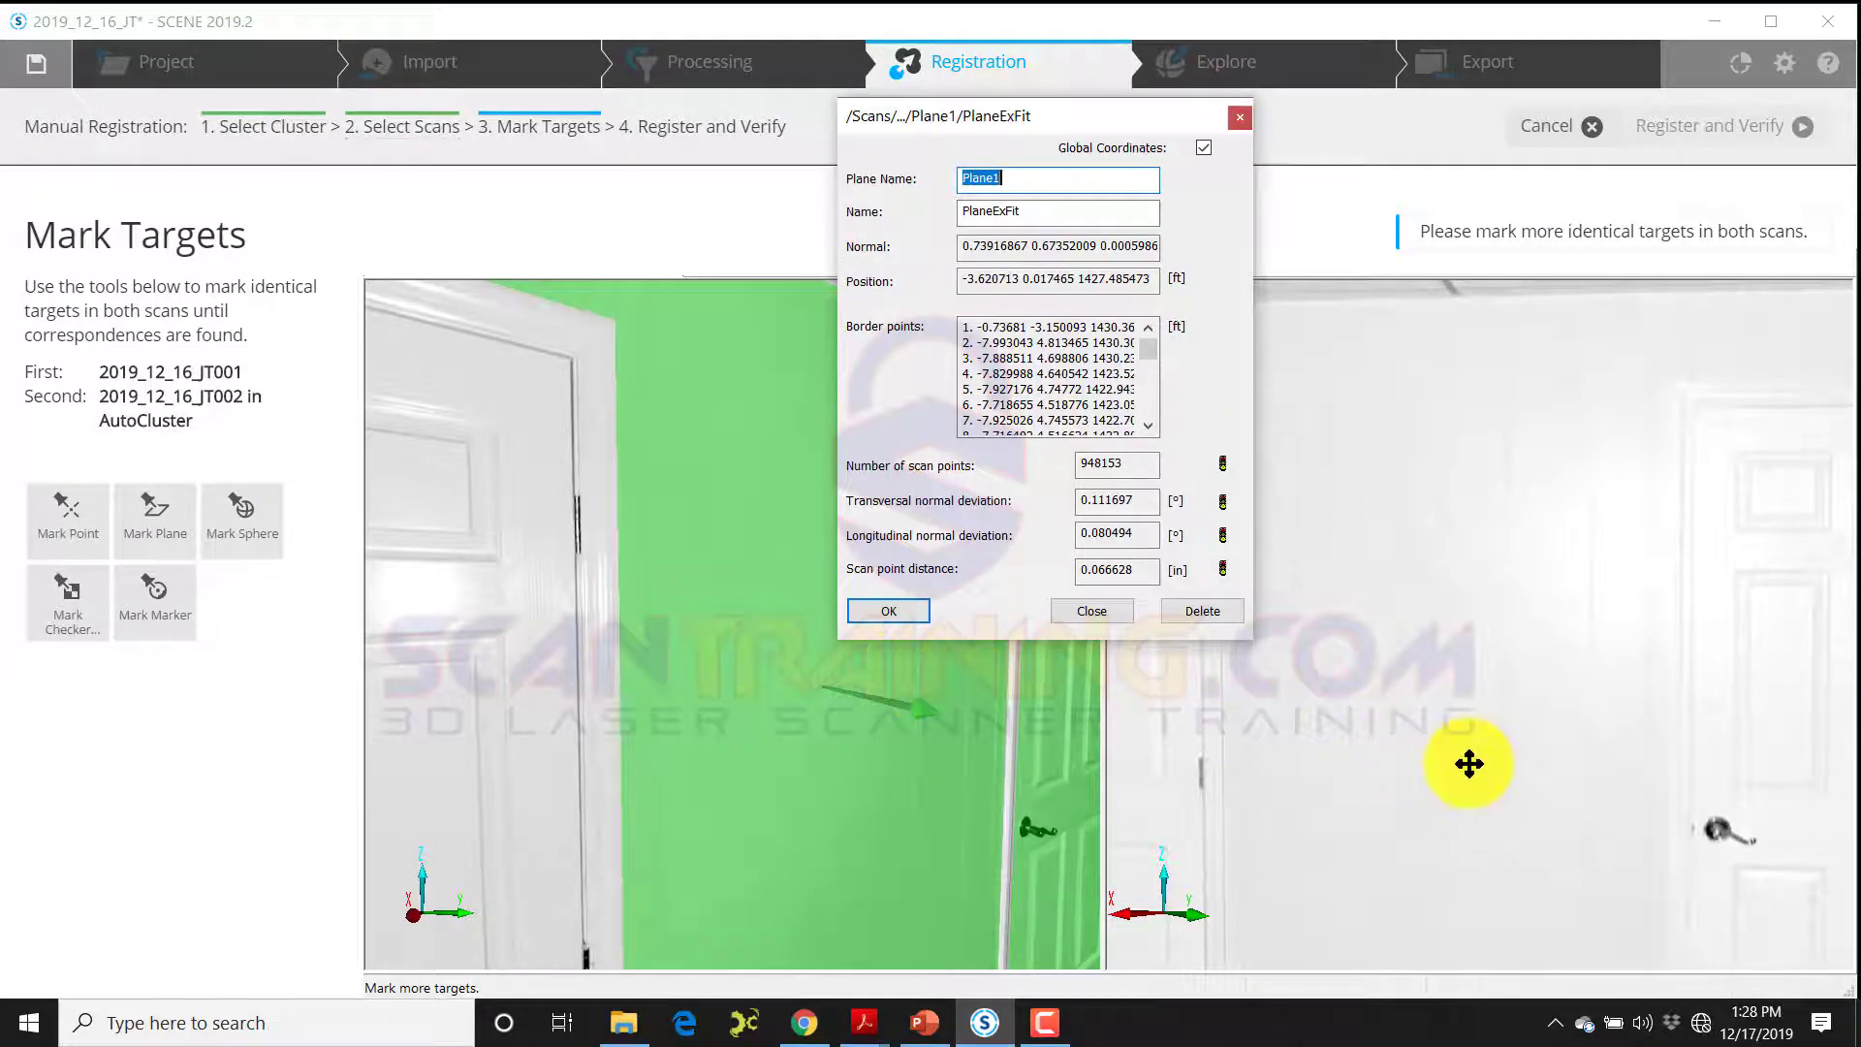
left_click(1469, 726)
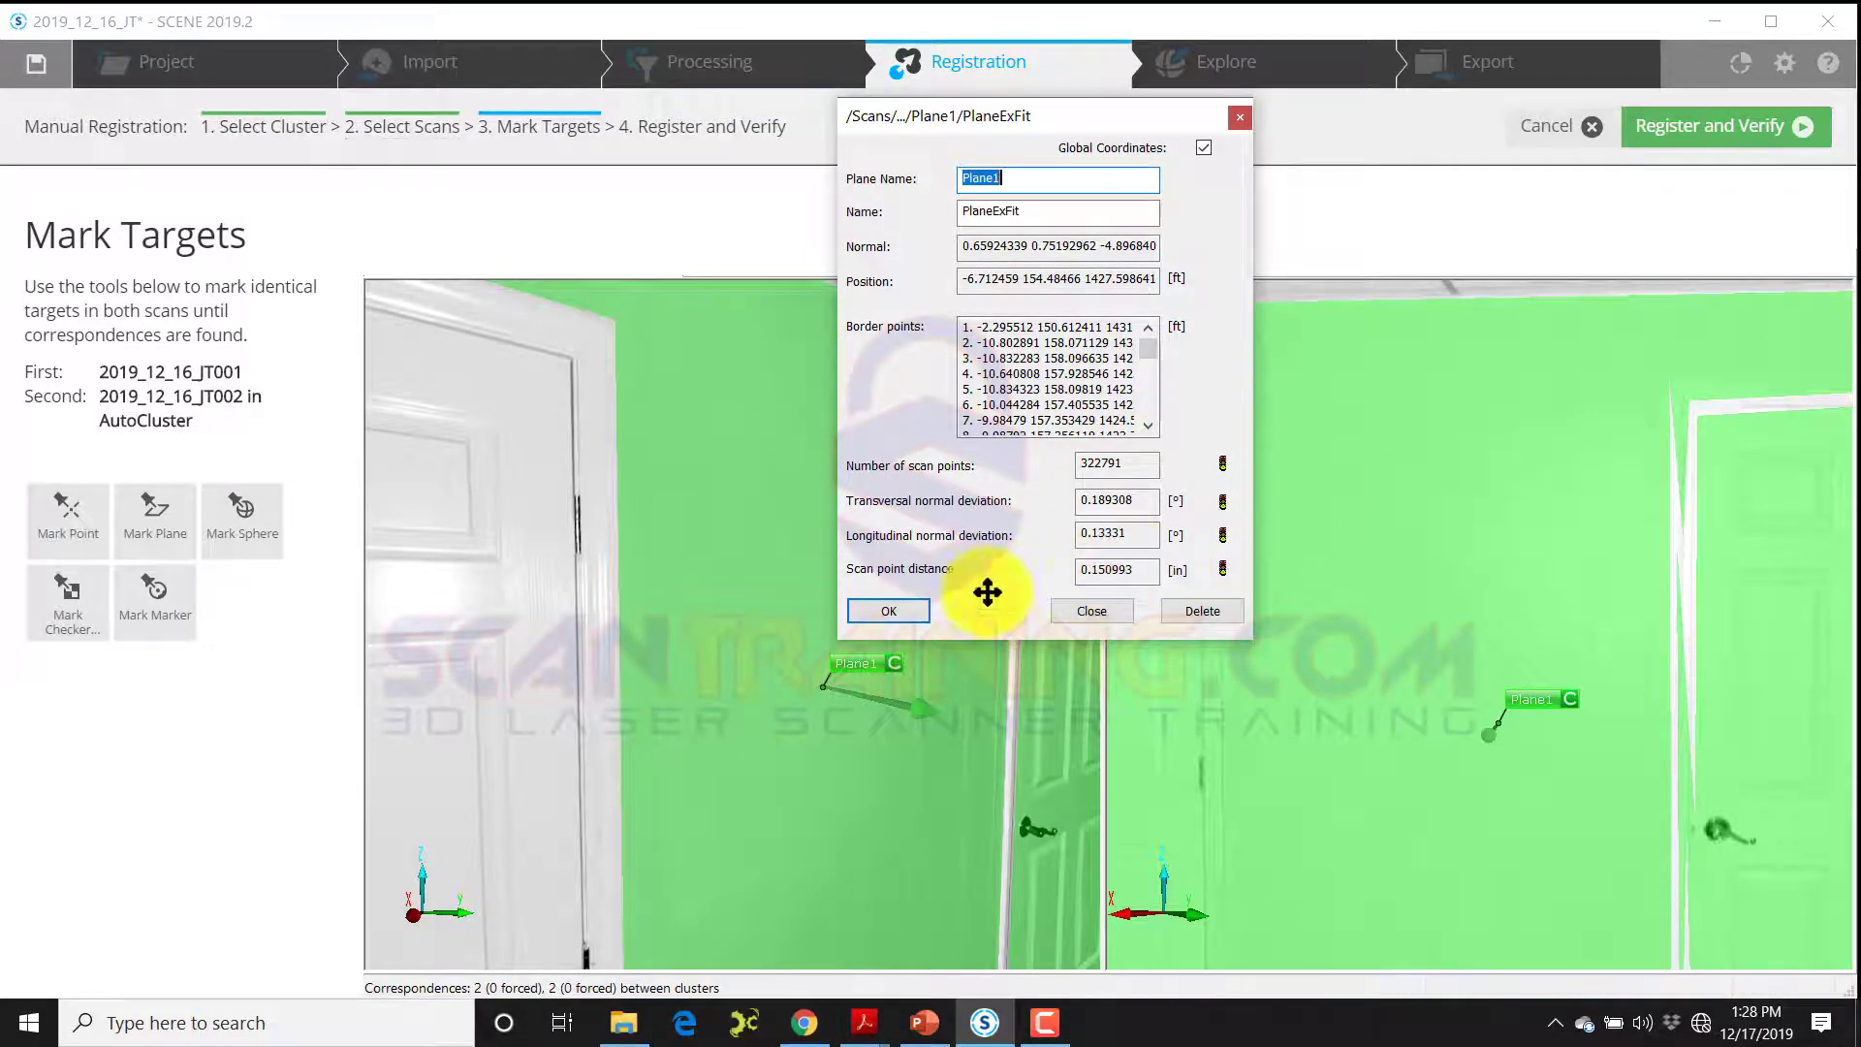
left_click(890, 610)
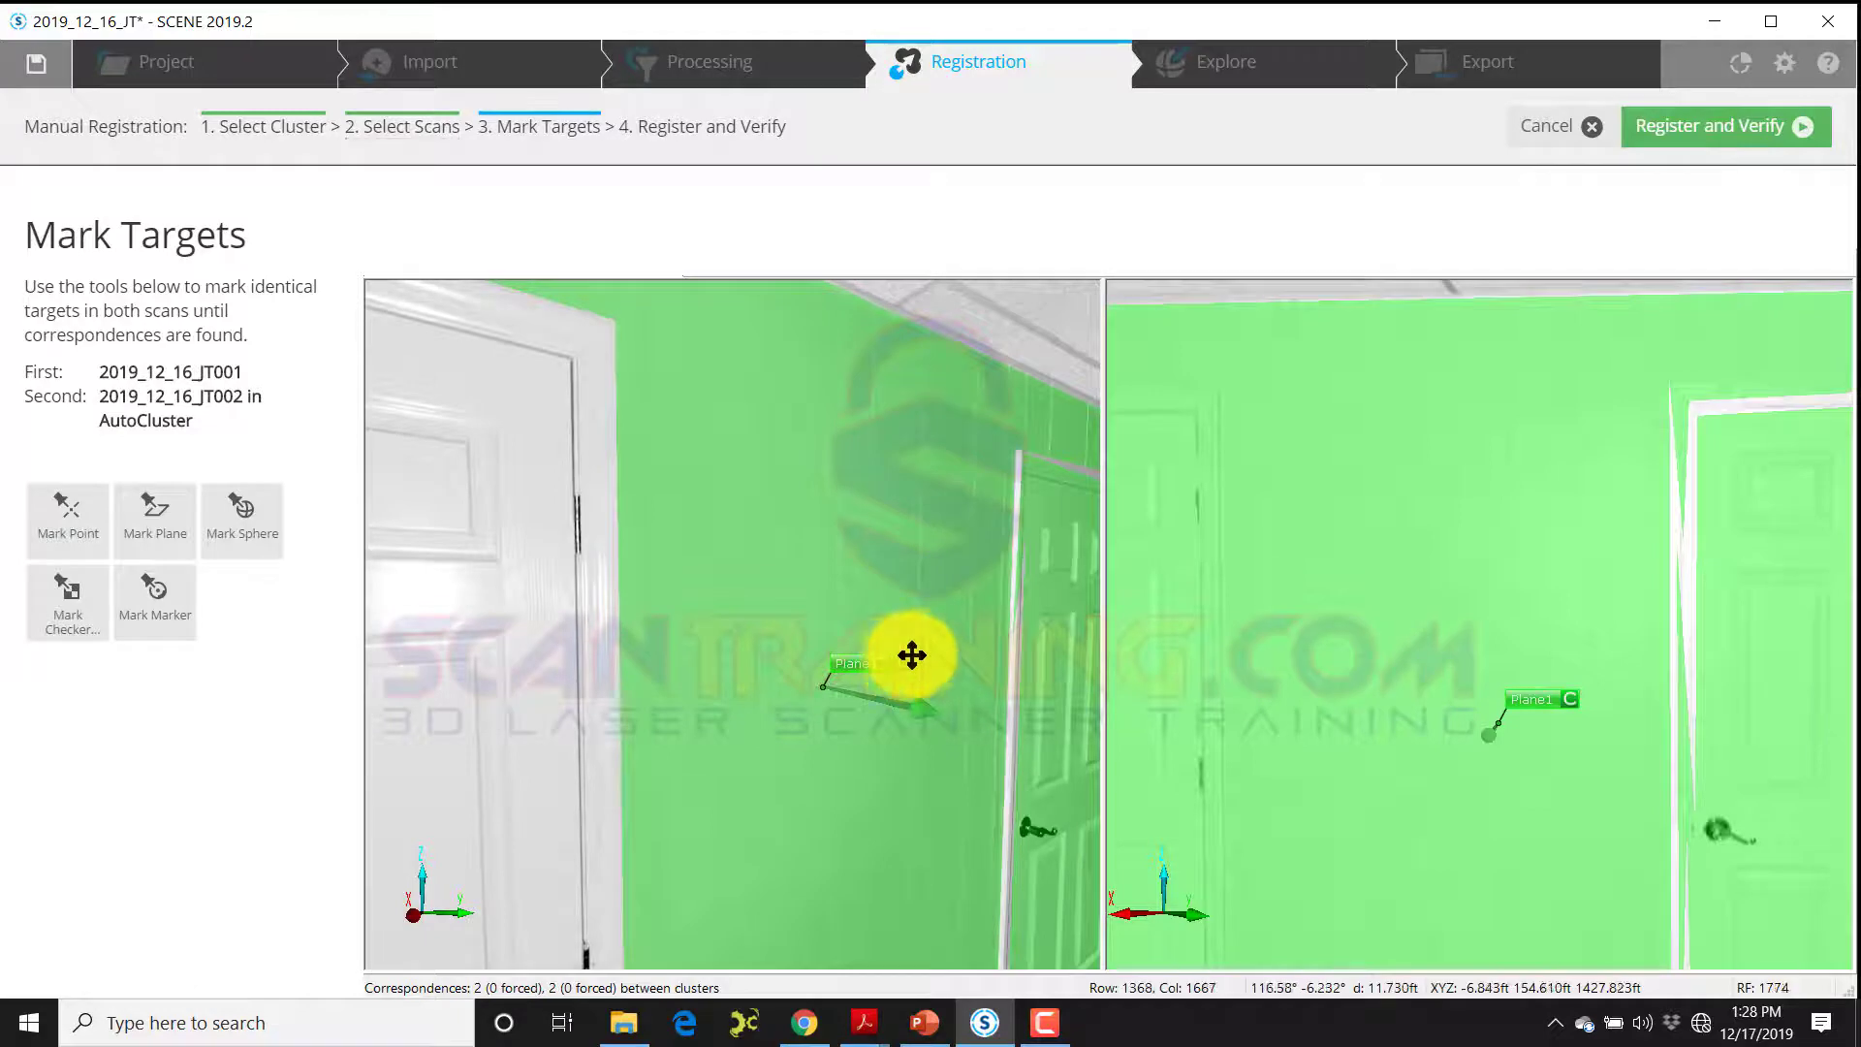
Step: Rotate both scan views to check the corner point and the marked wall plane
mouse_move(1341, 611)
left_mouse_down()
mouse_move(1334, 627)
mouse_move(1483, 654)
left_mouse_up()
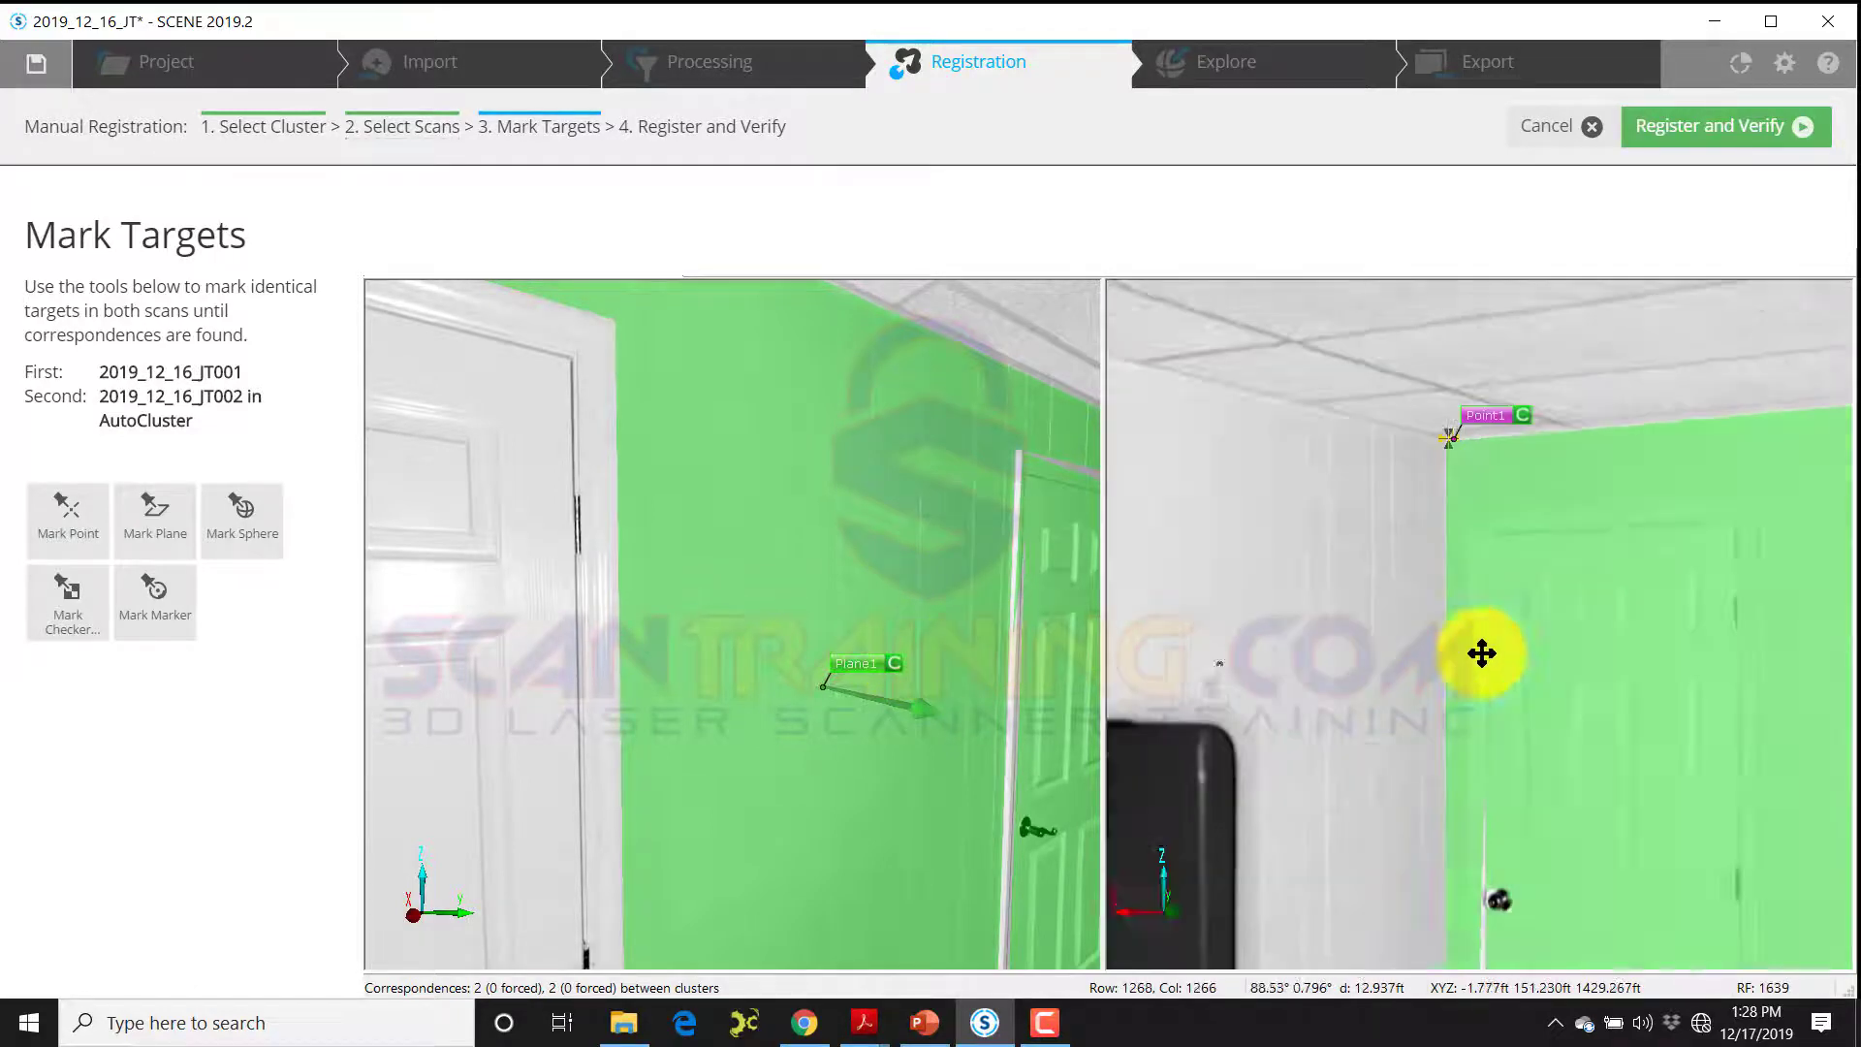
left_click_drag(985, 598, 977, 652)
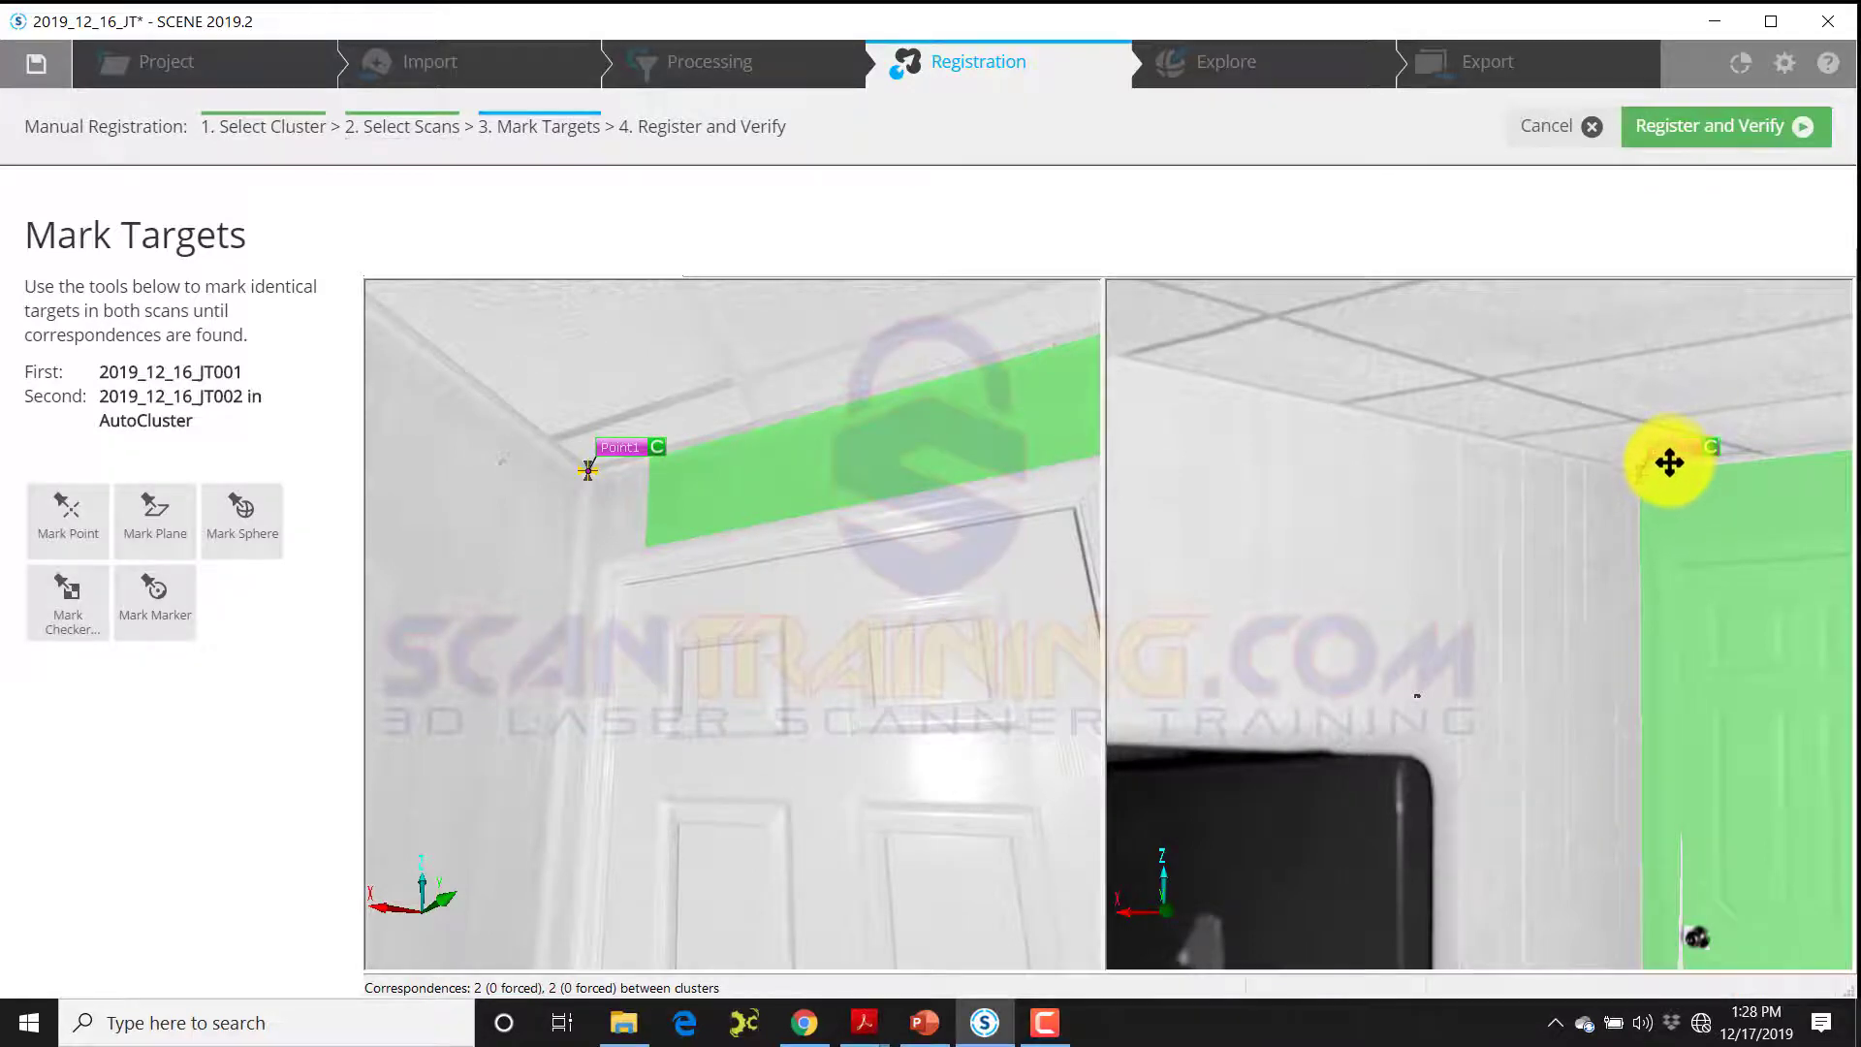
mouse_move(1679, 446)
left_mouse_down()
mouse_move(1699, 581)
mouse_move(1612, 527)
left_mouse_up()
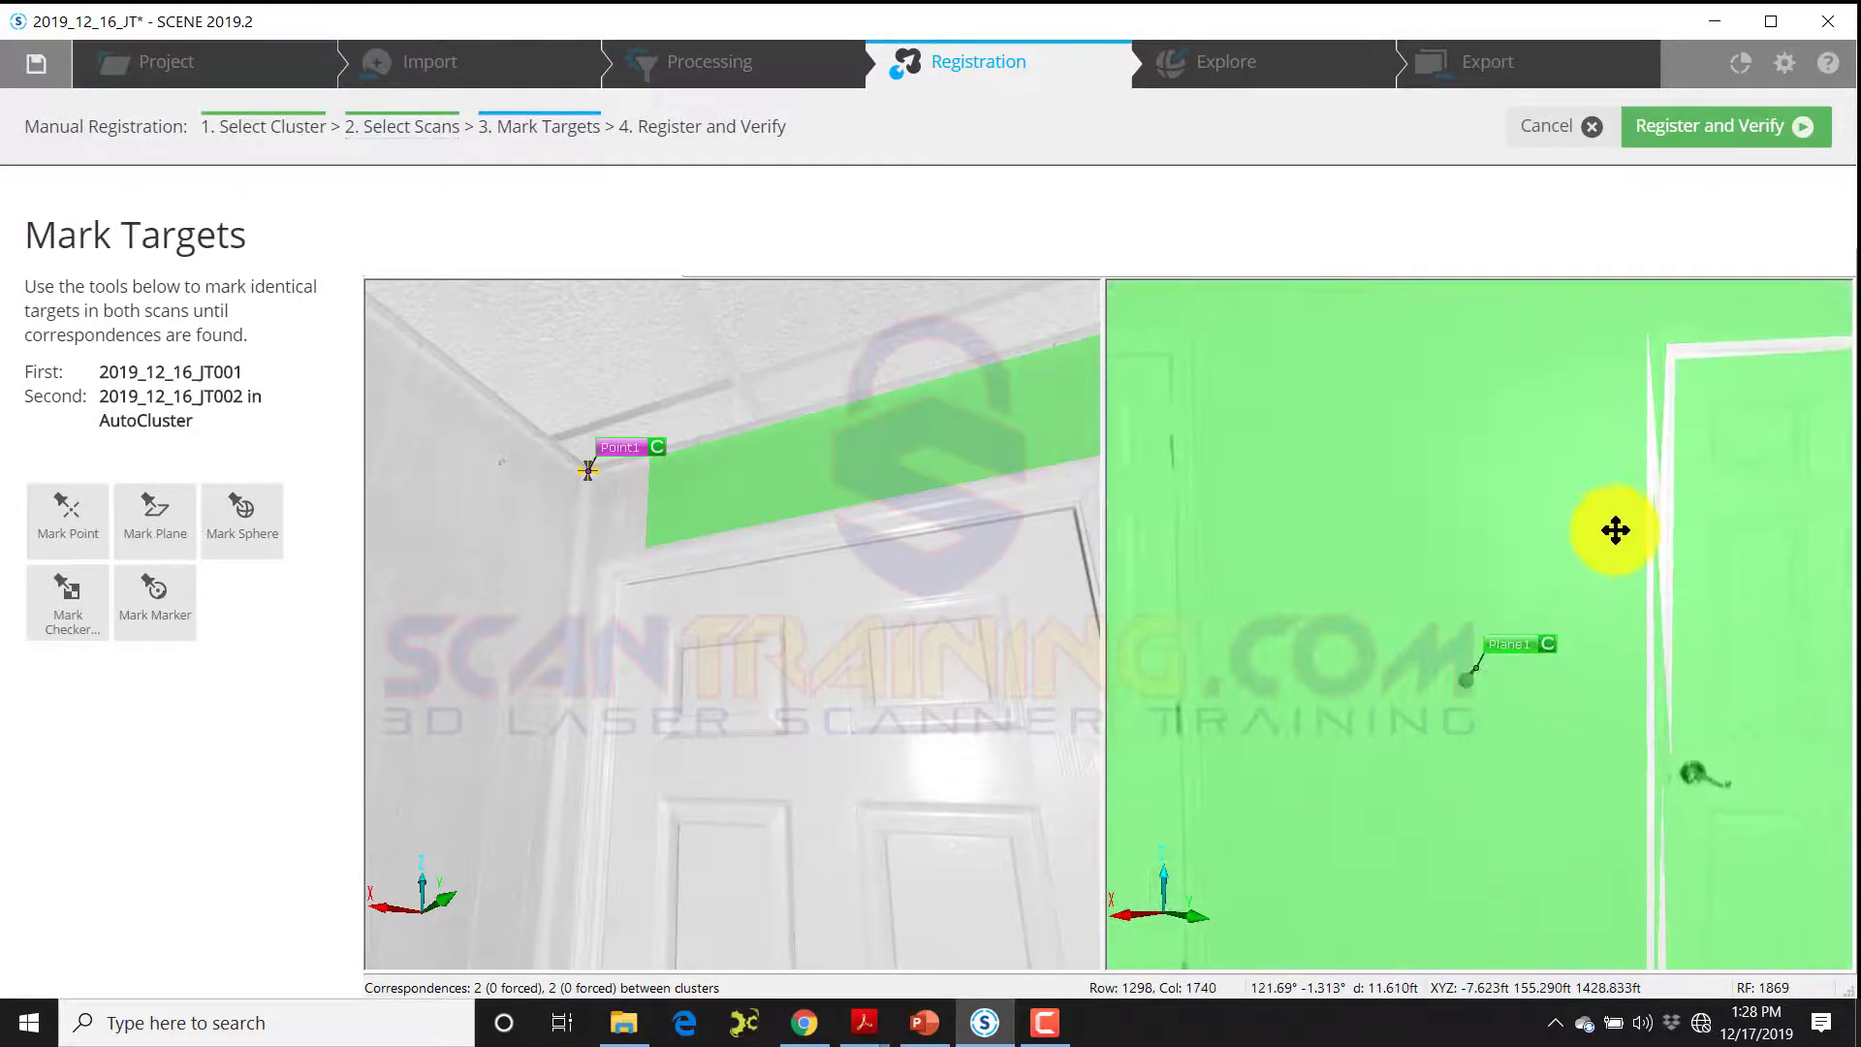
mouse_move(1122, 548)
left_mouse_down()
mouse_move(968, 540)
mouse_move(905, 474)
mouse_move(958, 523)
left_mouse_up()
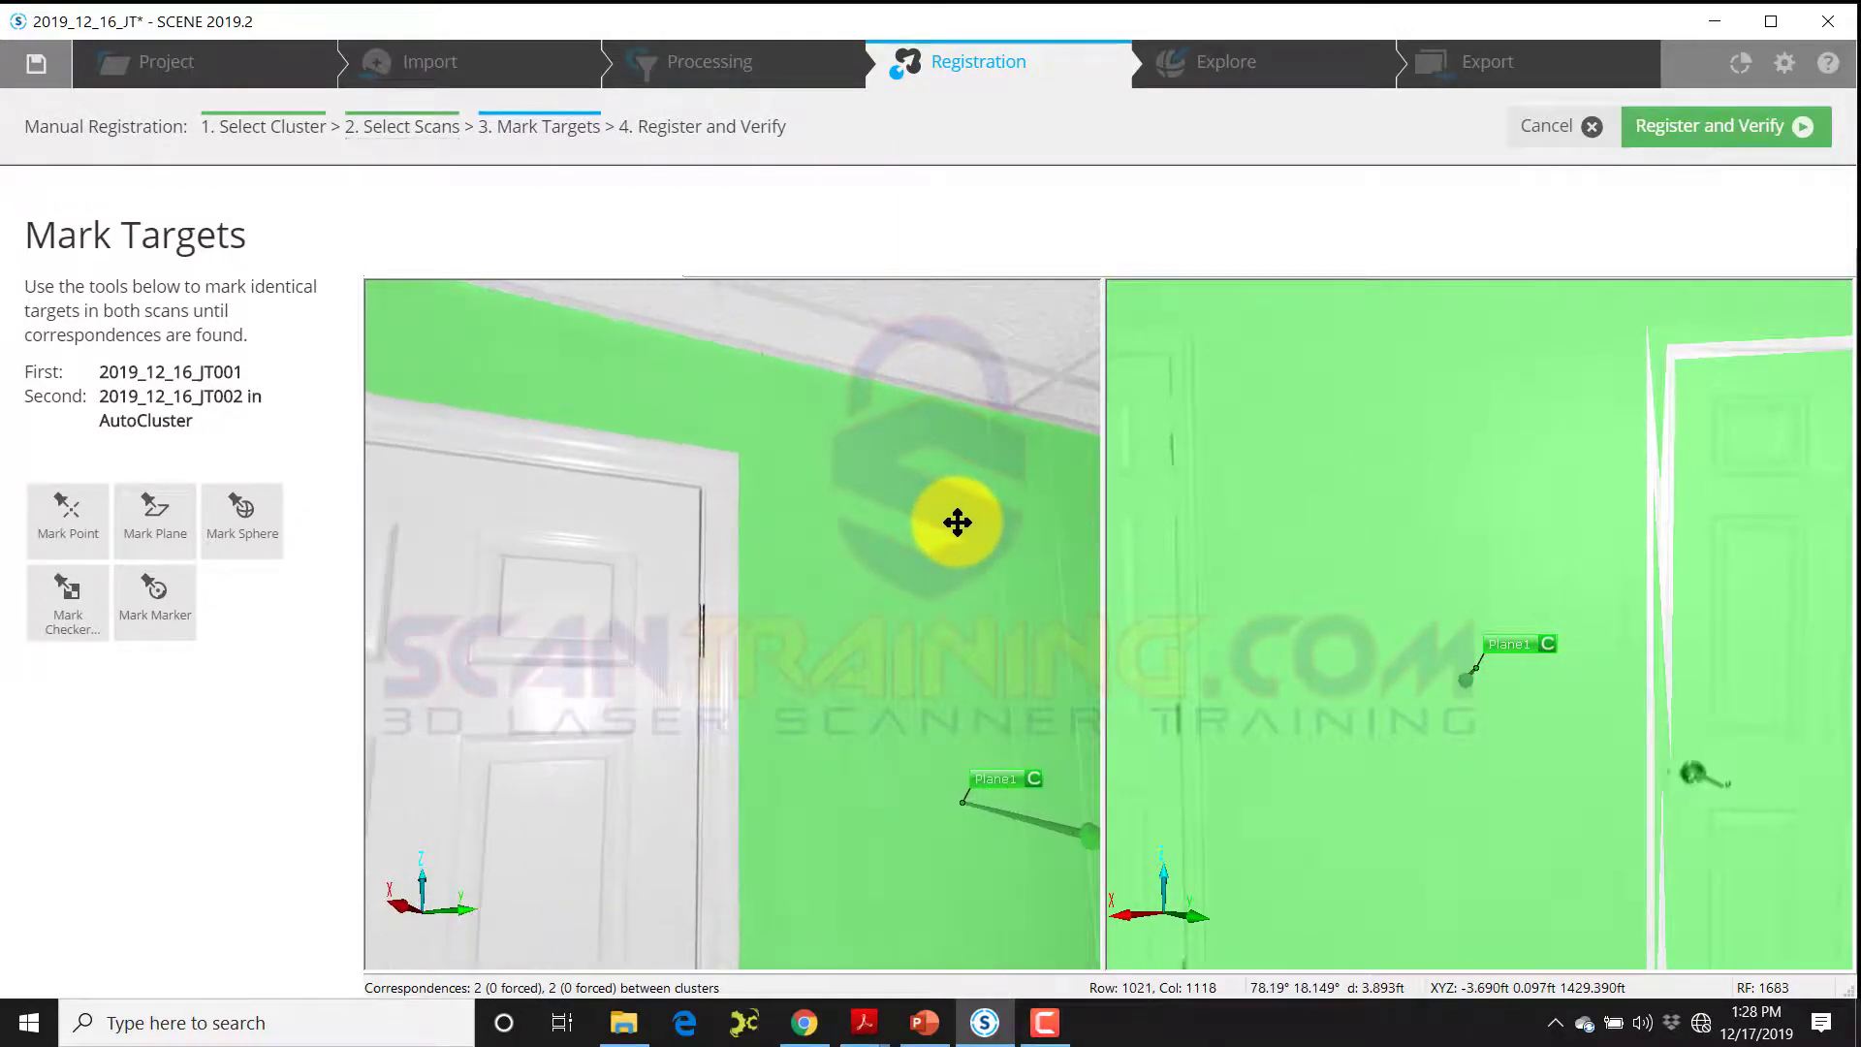
Step: Register the two scans from the marked targets, accept the result with Yes, and finish
left_click(1708, 125)
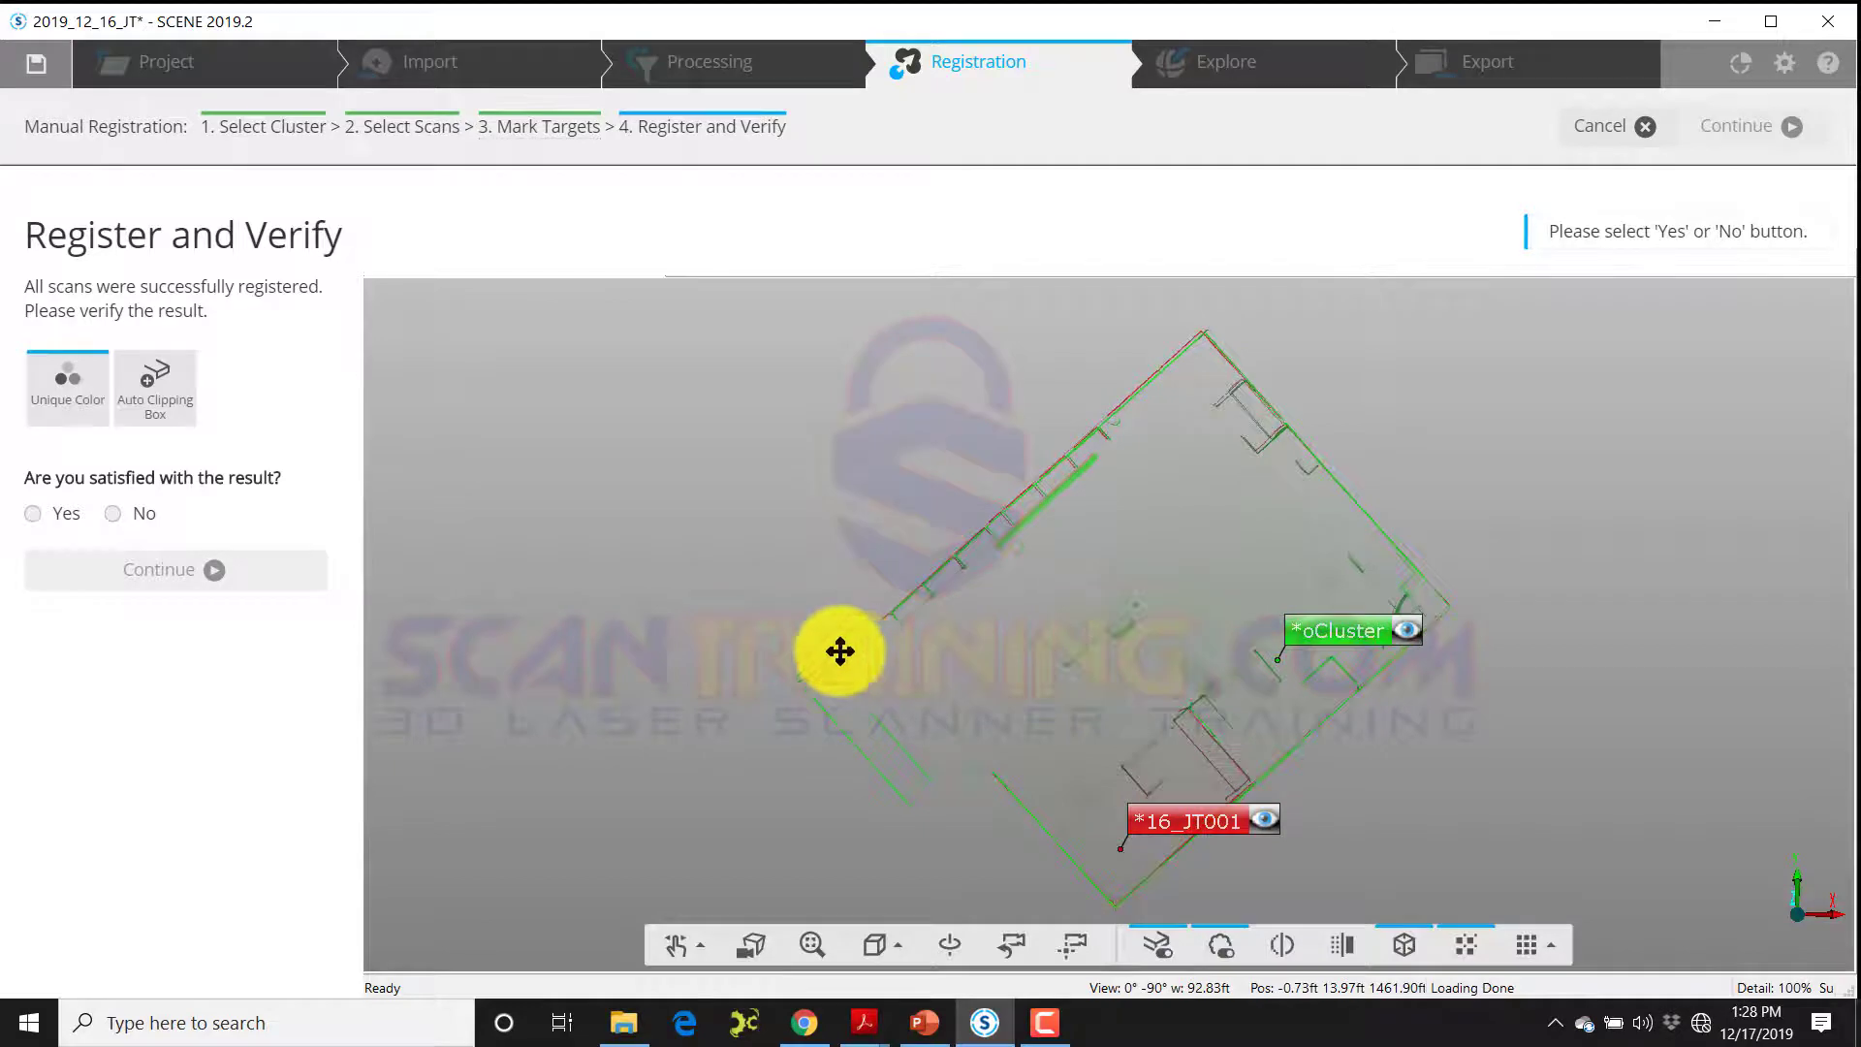
left_click(32, 512)
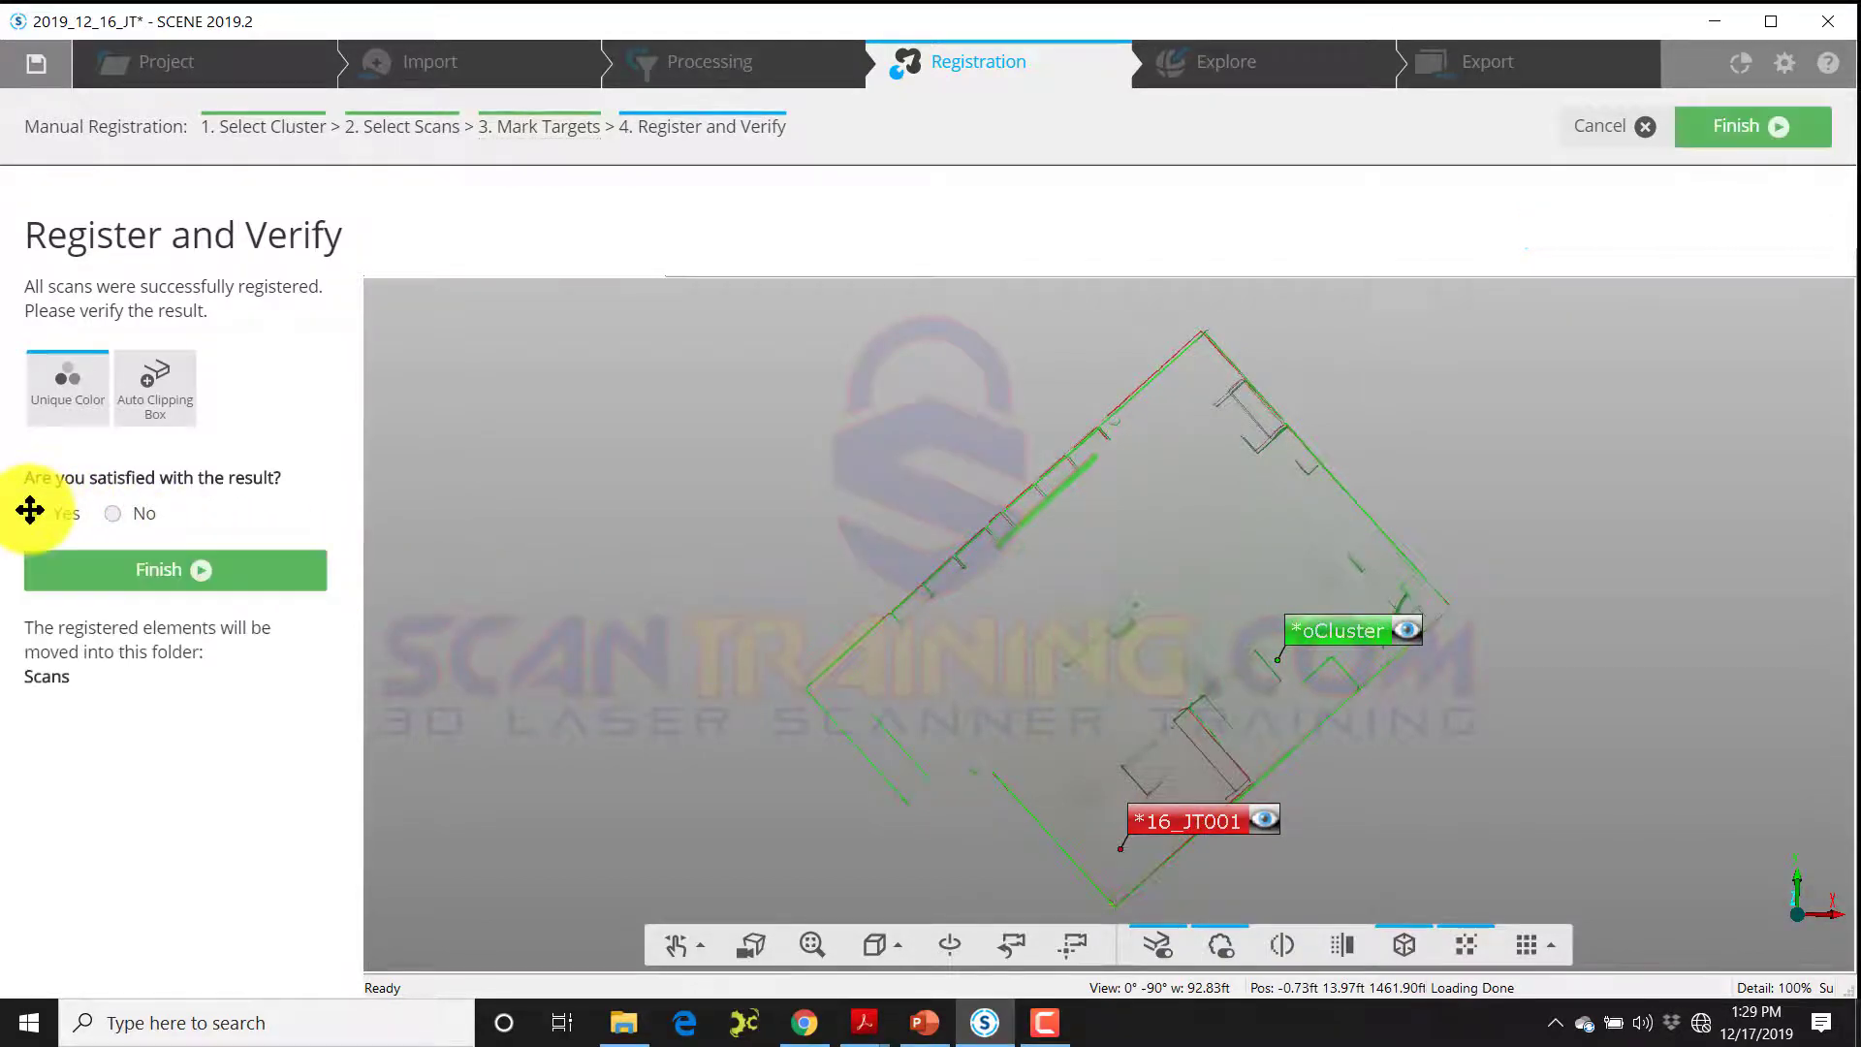
left_click(129, 557)
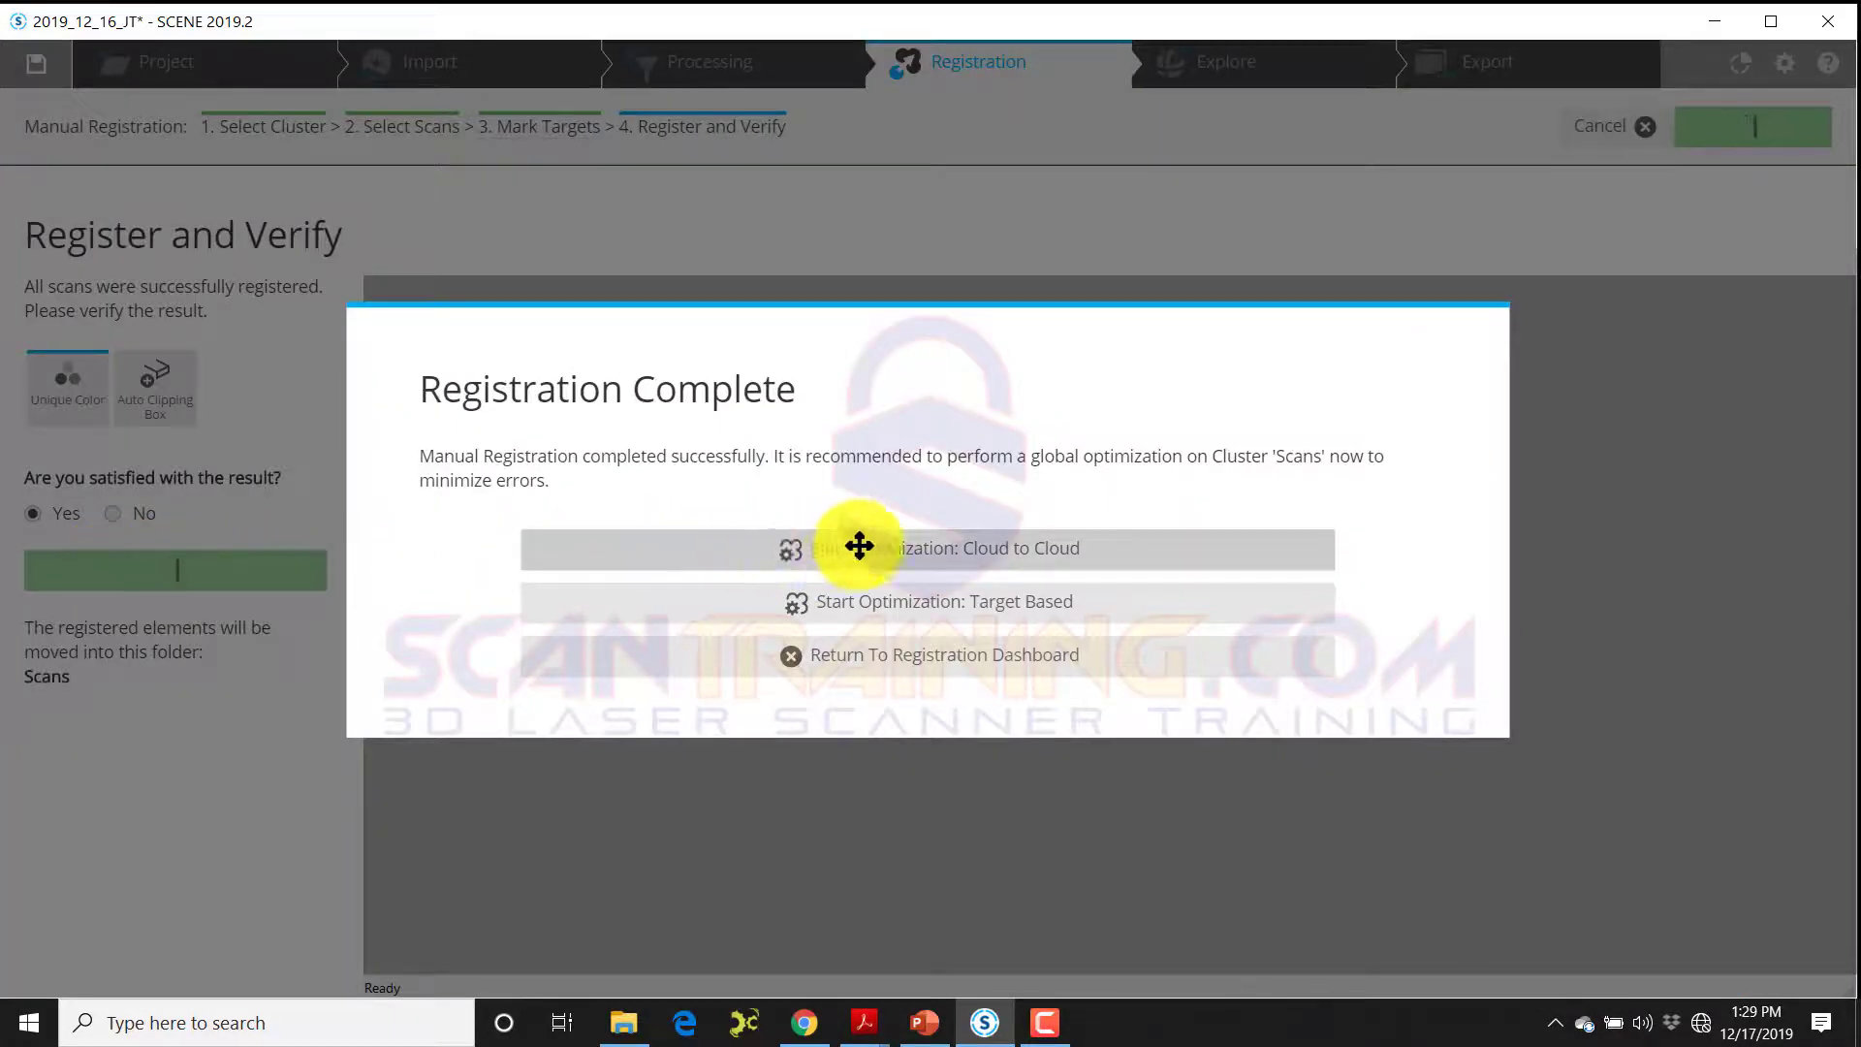
Step: Run a Cloud to Cloud optimization, accept it, and view the three combined scans in Explore
left_click(906, 545)
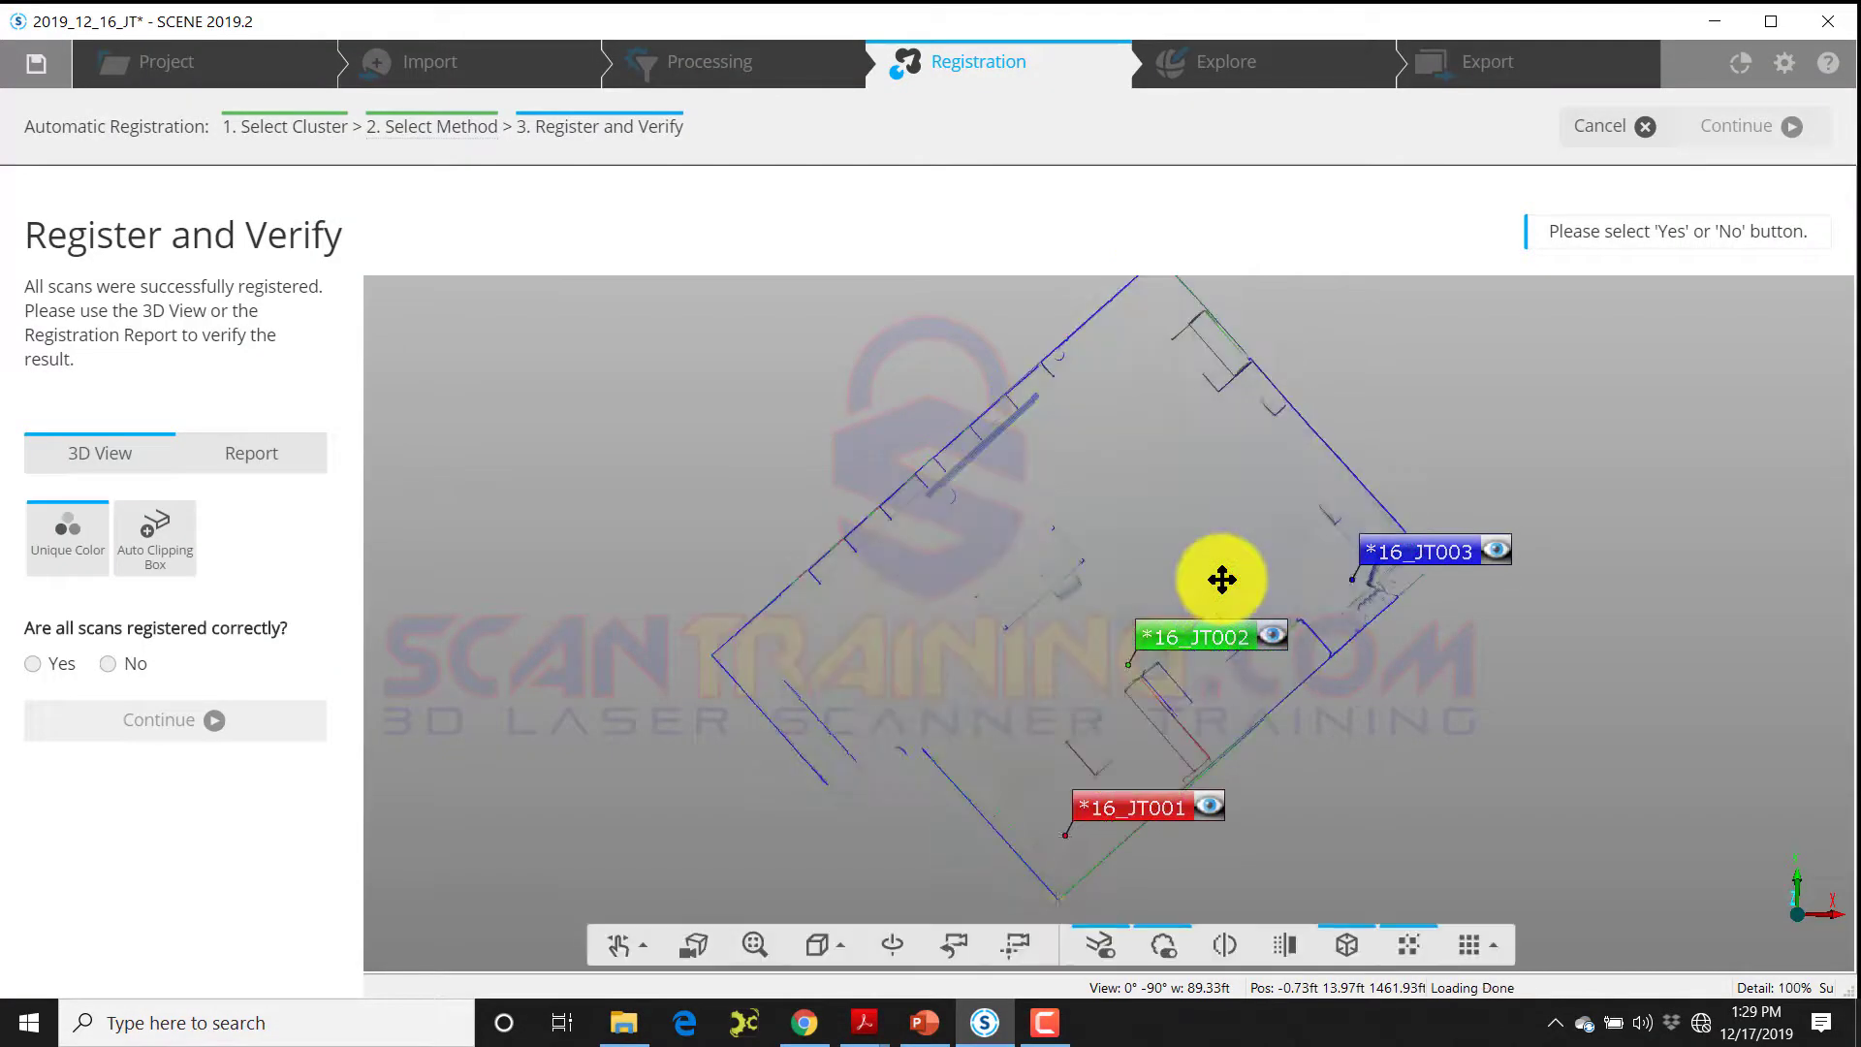
left_click(47, 663)
left_click(158, 723)
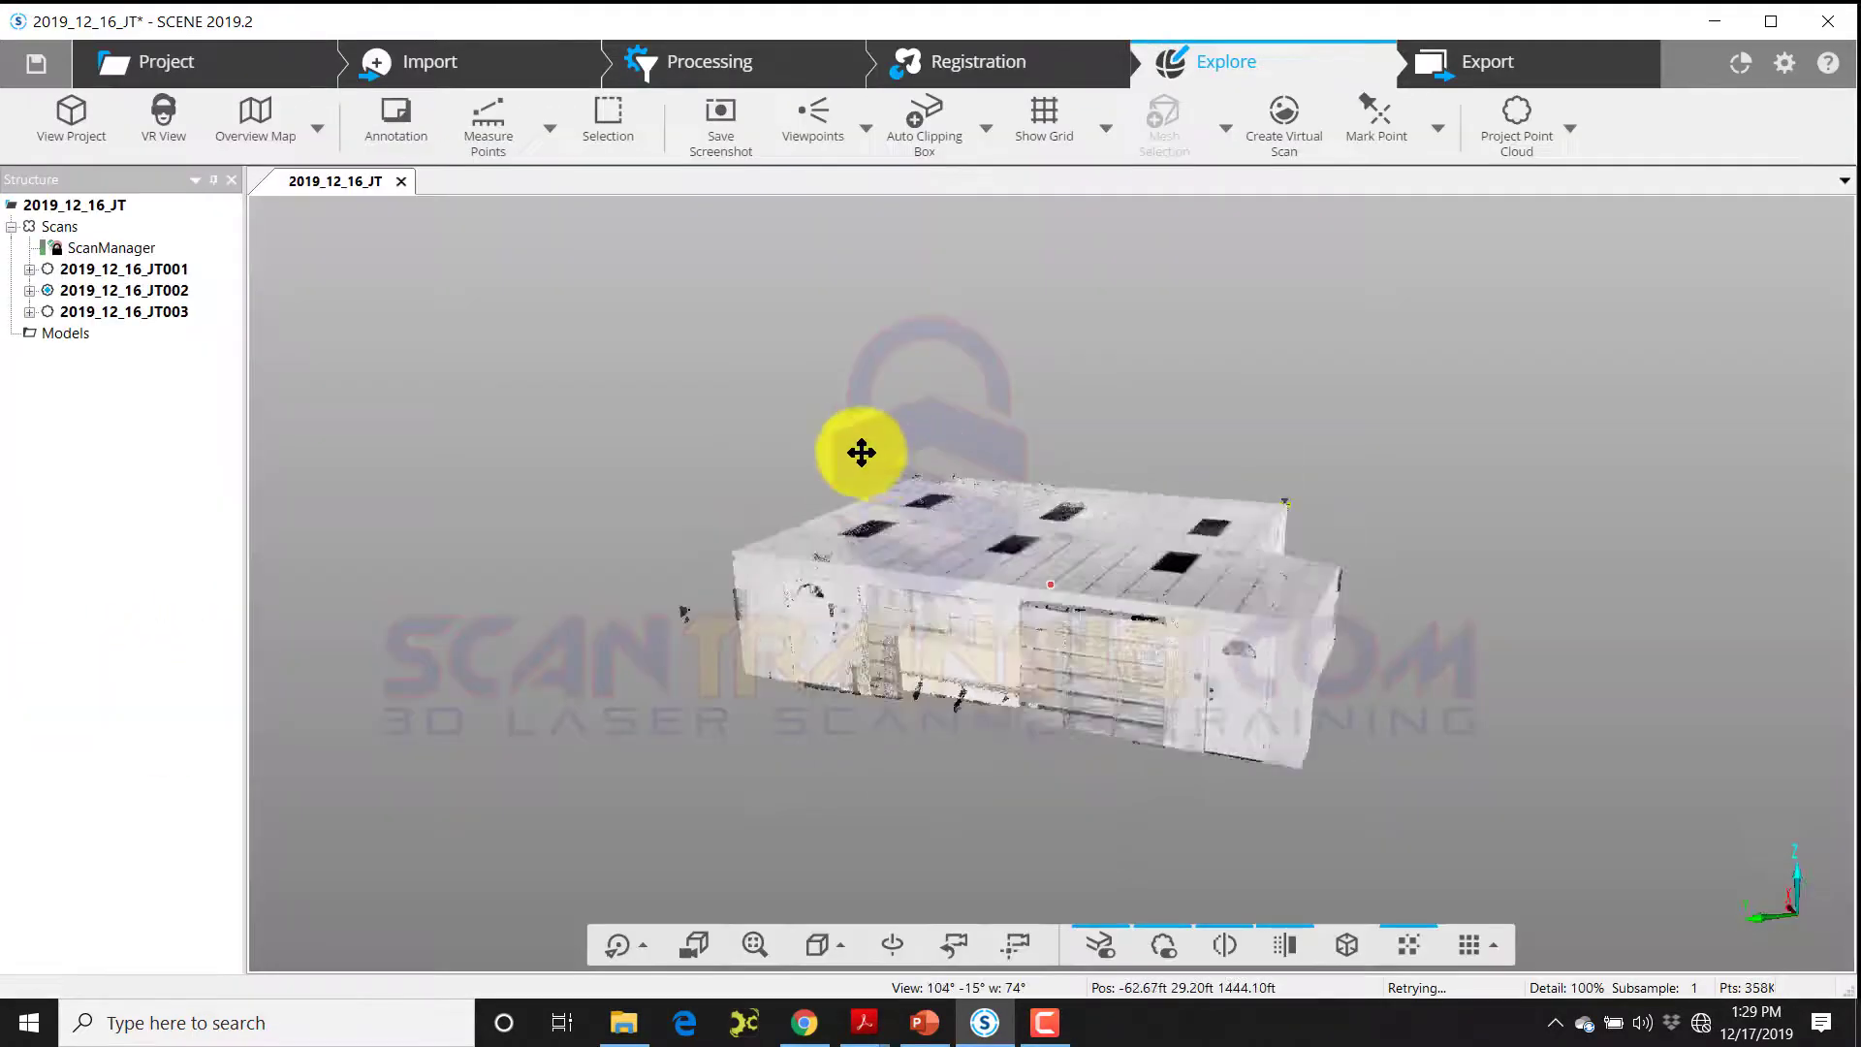